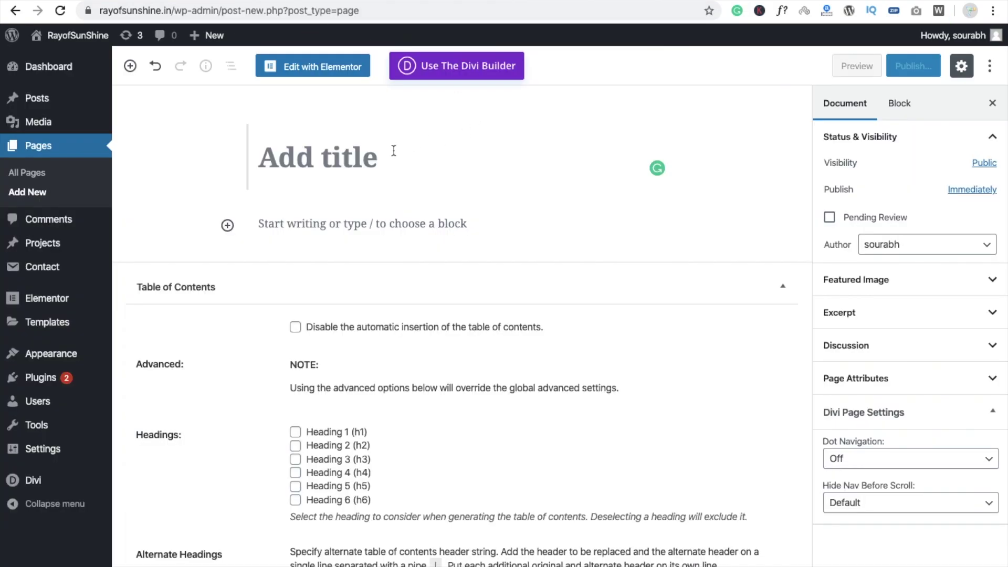
- Create a new page titled 'Home' and publish it
{"action": "left_click", "coordinate": [394, 150]}
{"action": "type", "text": "HOme"}
{"action": "key", "text": "BackSpace"}
{"action": "key", "text": "BackSpace"}
{"action": "key", "text": "BackSpace"}
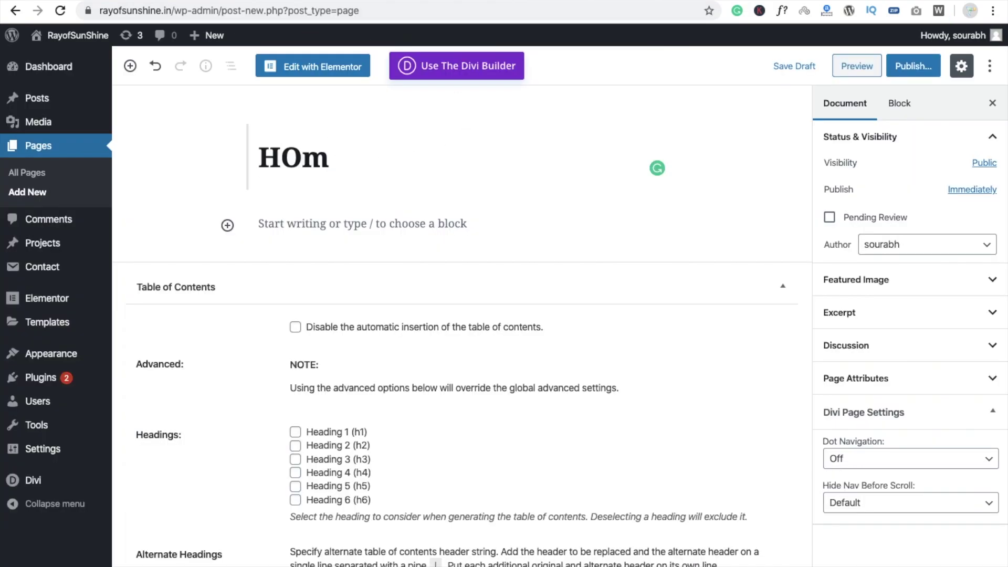
{"action": "type", "text": "ome"}
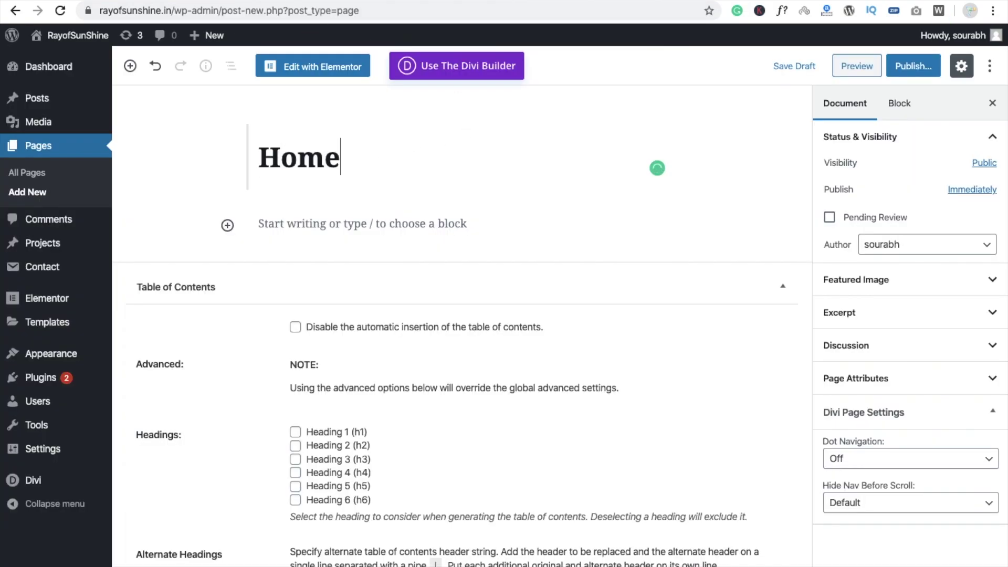
{"action": "left_click", "coordinate": [920, 68]}
{"action": "left_click", "coordinate": [921, 65]}
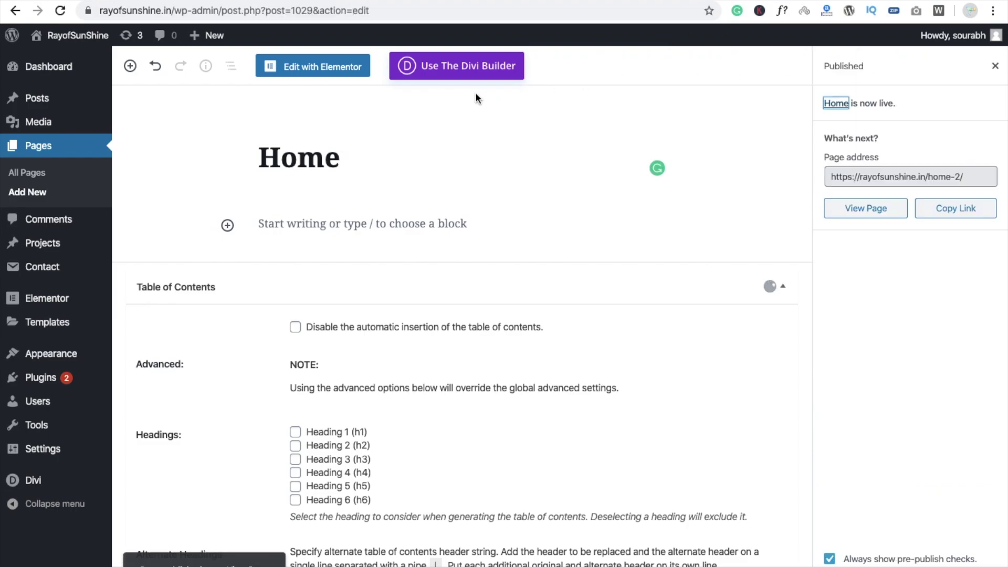
- Switch the Home page to Divi, open the visual builder and choose to build from scratch
{"action": "left_click", "coordinate": [465, 67]}
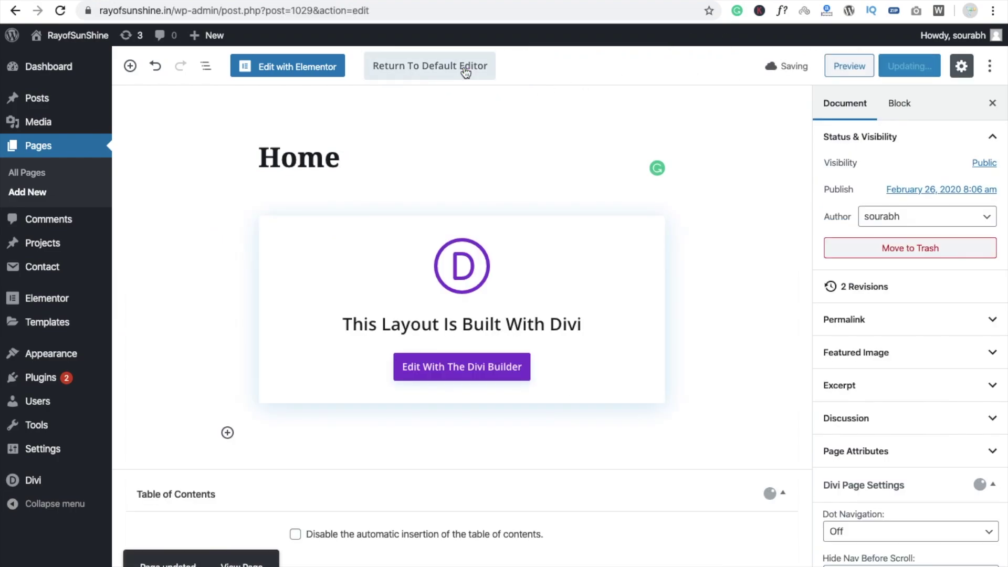
{"action": "left_click", "coordinate": [464, 369]}
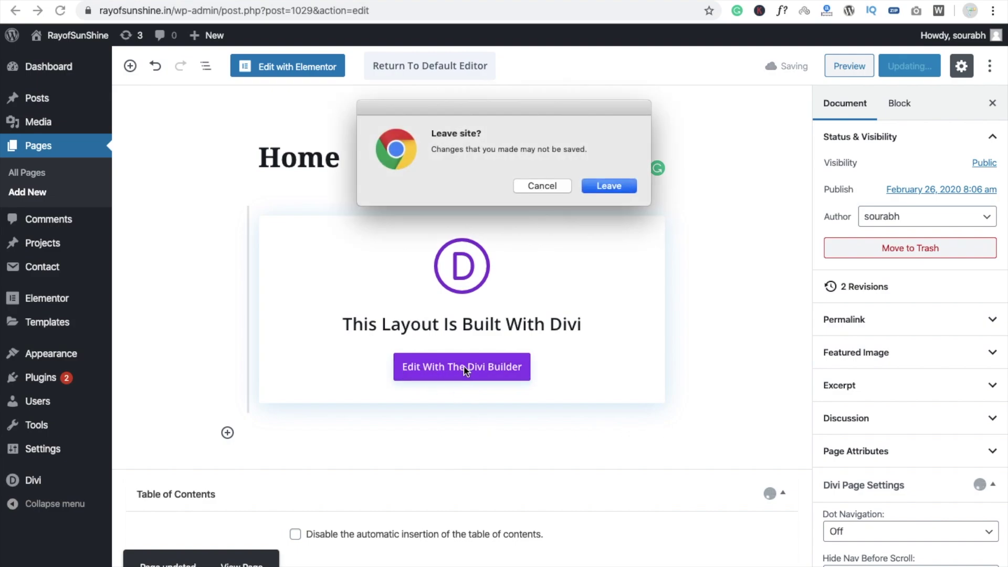
{"action": "left_click", "coordinate": [611, 187]}
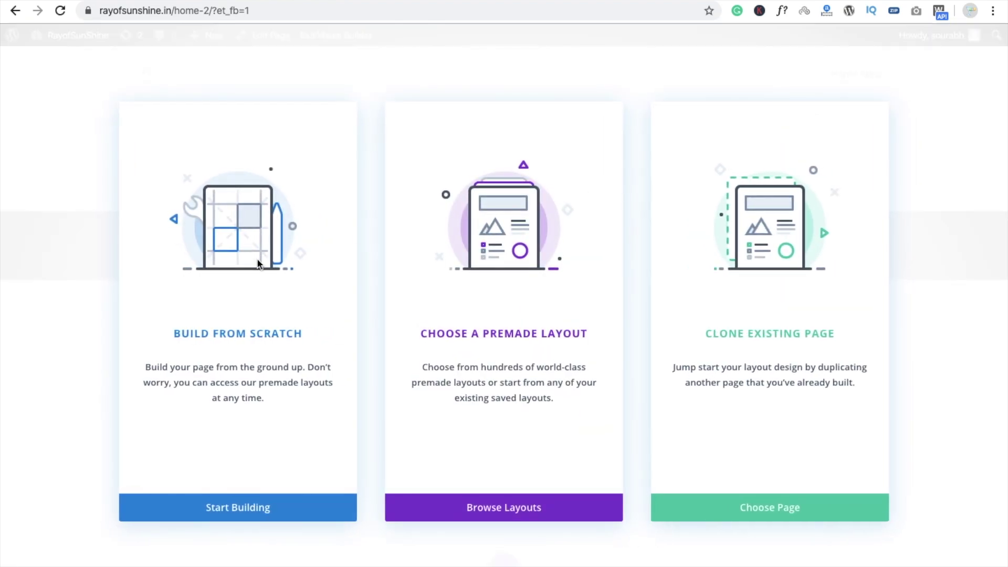
{"action": "left_click", "coordinate": [217, 503]}
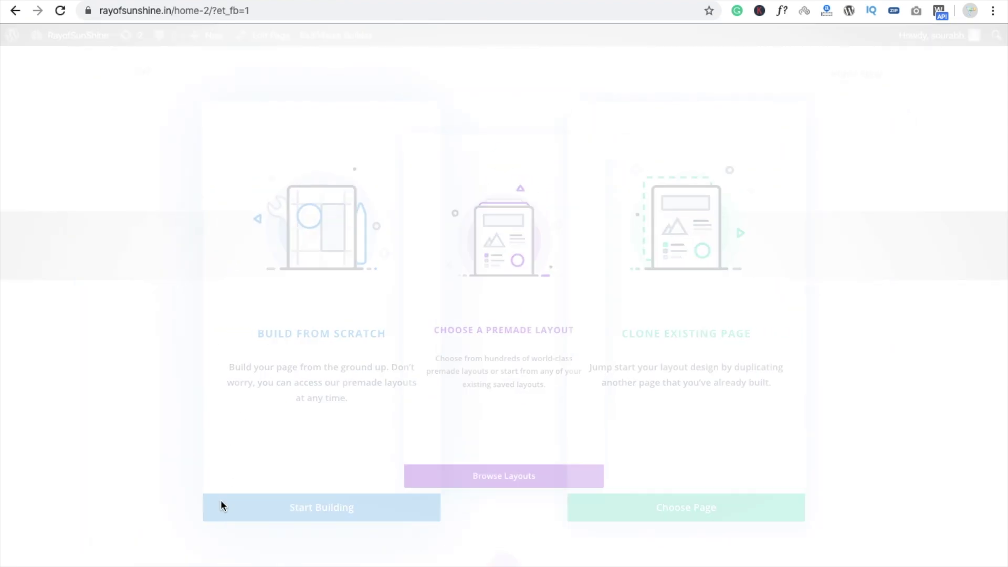
- Add a regular section with a one-column row holding a default Slider module, and save it
{"action": "left_click", "coordinate": [221, 502]}
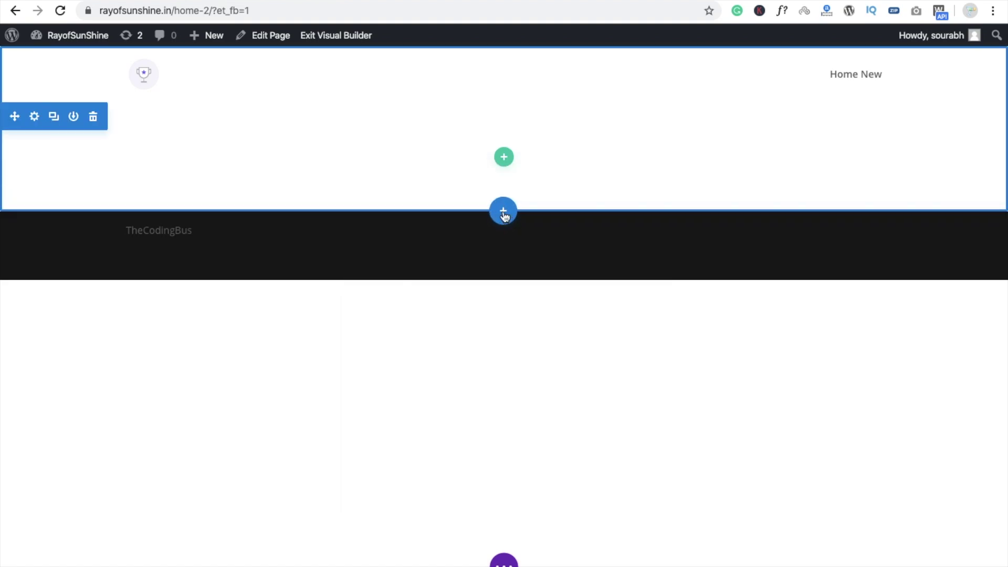
{"action": "left_click", "coordinate": [503, 211]}
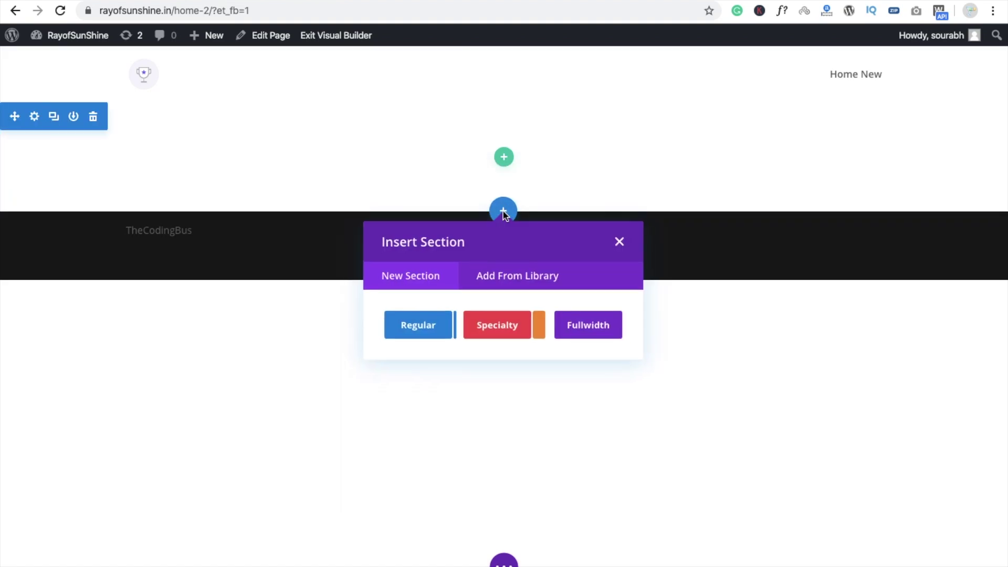
{"action": "left_click", "coordinate": [410, 335]}
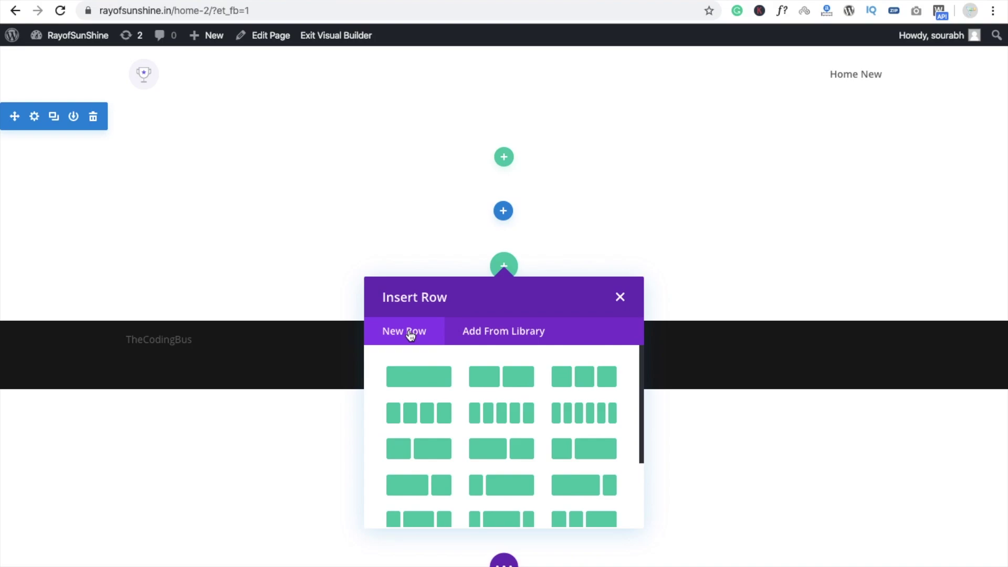
{"action": "left_click", "coordinate": [411, 374]}
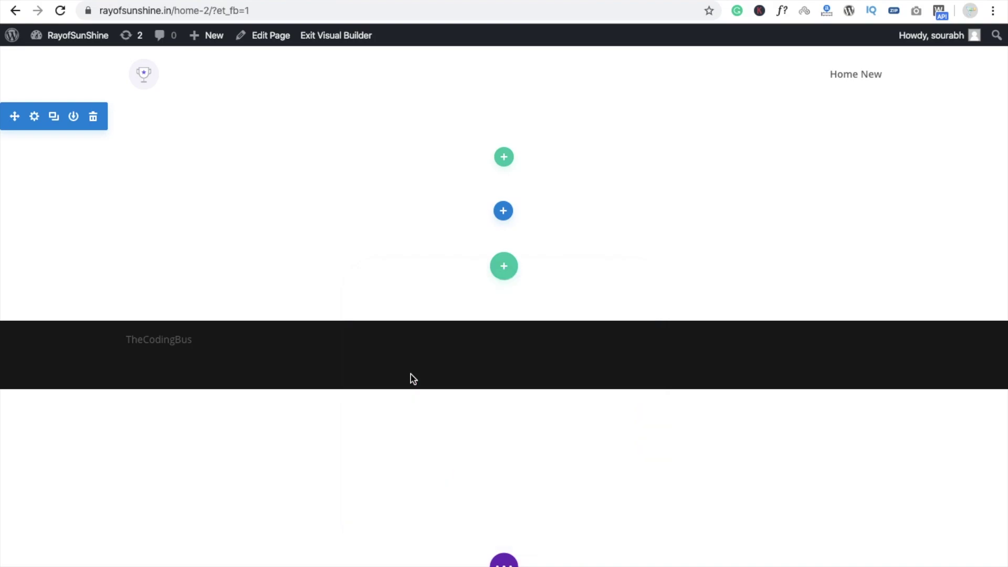
{"action": "left_click", "coordinate": [450, 398]}
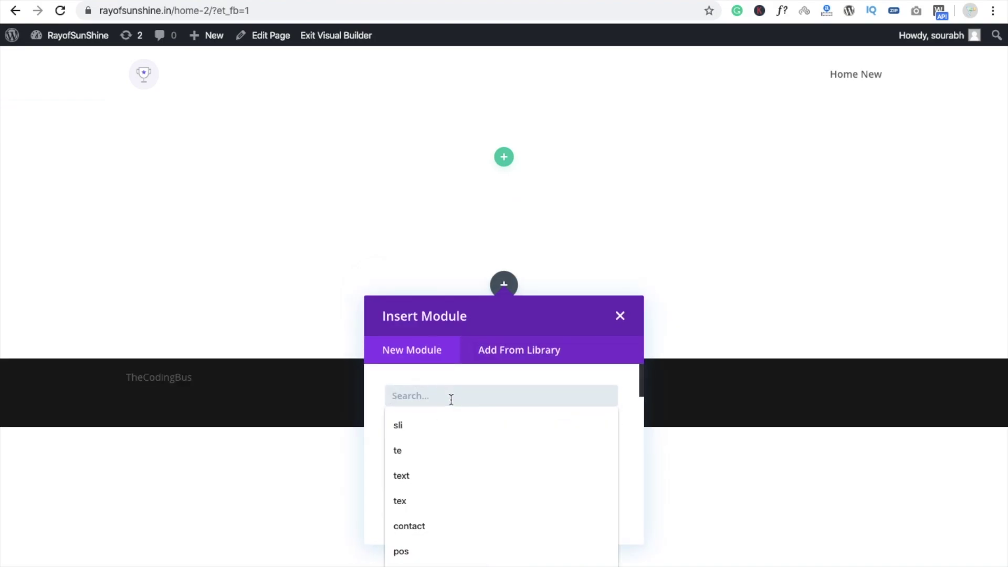
{"action": "type", "text": "sli"}
{"action": "left_click", "coordinate": [571, 440]}
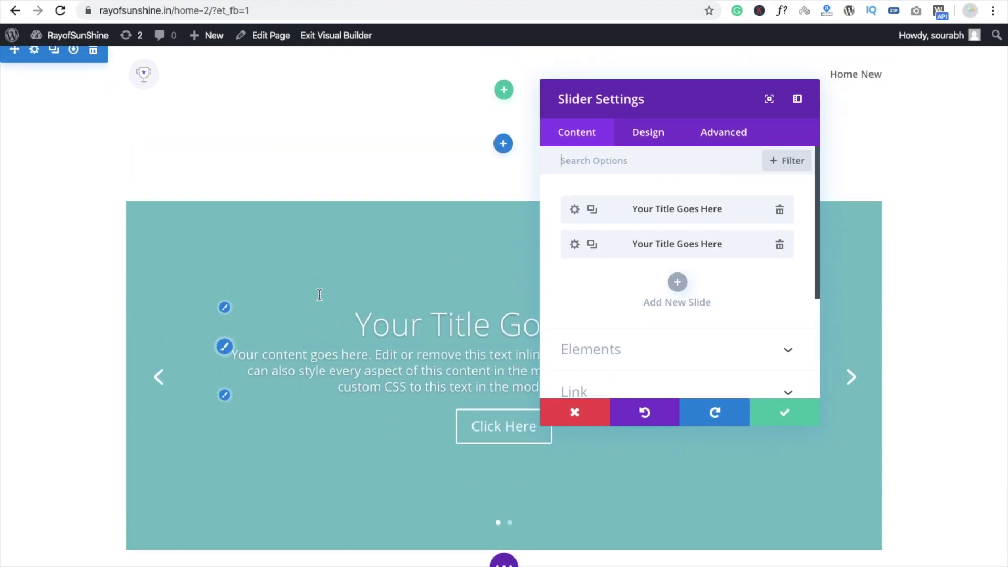
{"action": "left_click", "coordinate": [774, 412]}
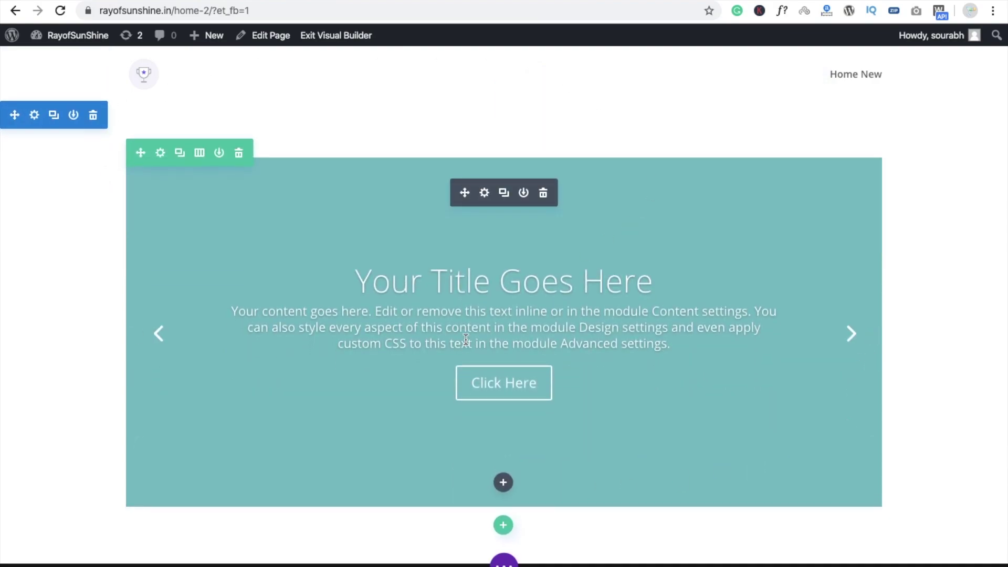
- Set the first slide's heading to 'Welcome to our website'
{"action": "left_click", "coordinate": [484, 193]}
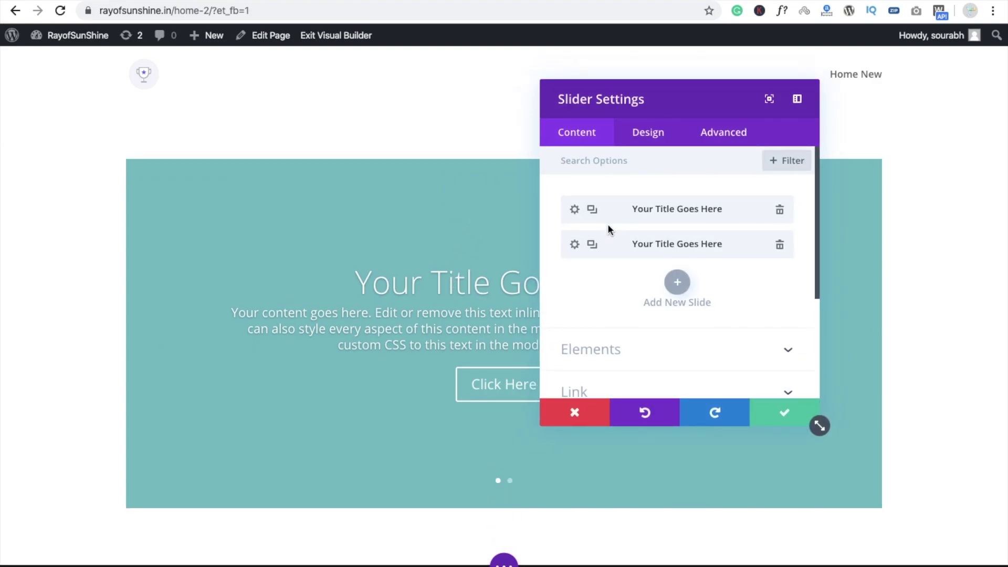
{"action": "left_click", "coordinate": [577, 214]}
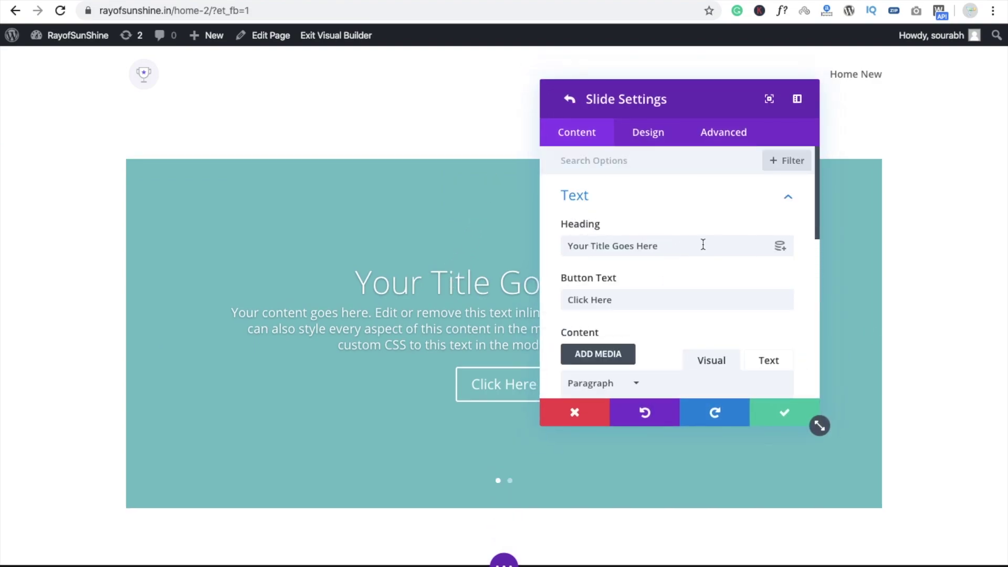
{"action": "triple_click", "coordinate": [703, 244]}
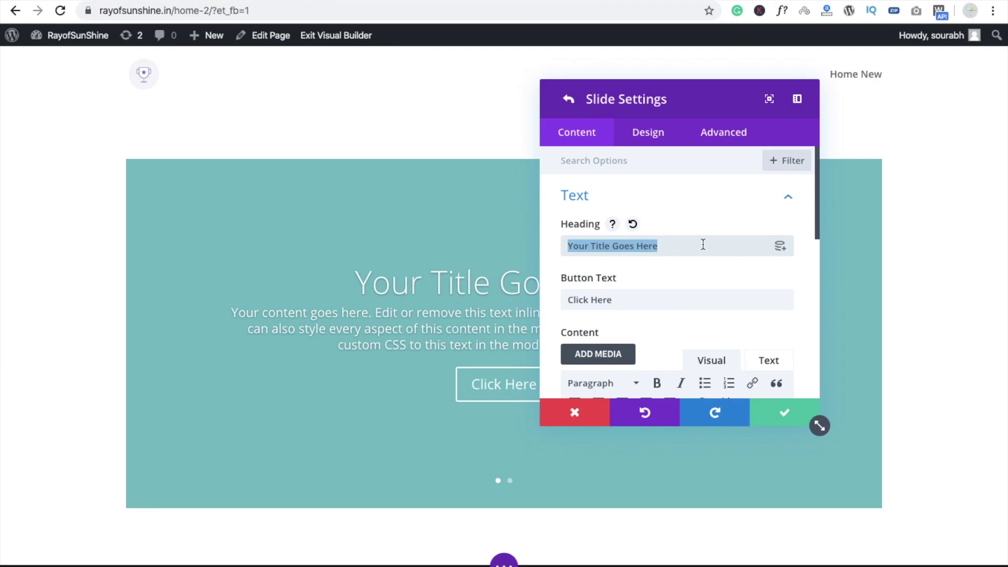
{"action": "type", "text": "Welcome to our "}
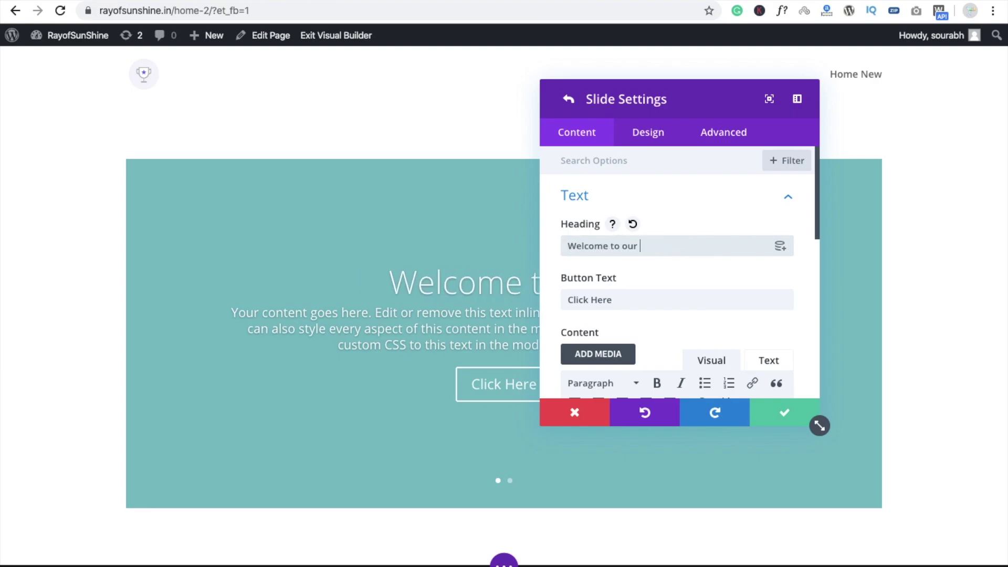
{"action": "type", "text": "website"}
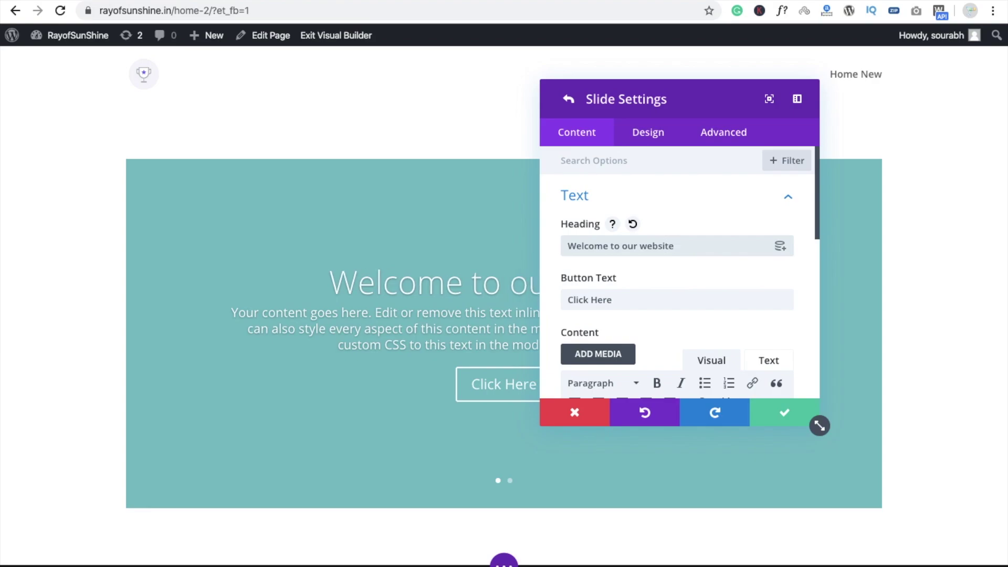
- Change the first slide's button text to 'Know more'
{"action": "triple_click", "coordinate": [693, 293]}
{"action": "key", "text": "BackSpace"}
{"action": "scroll", "coordinate": [693, 292], "scroll_direction": "down", "scroll_amount": 1}
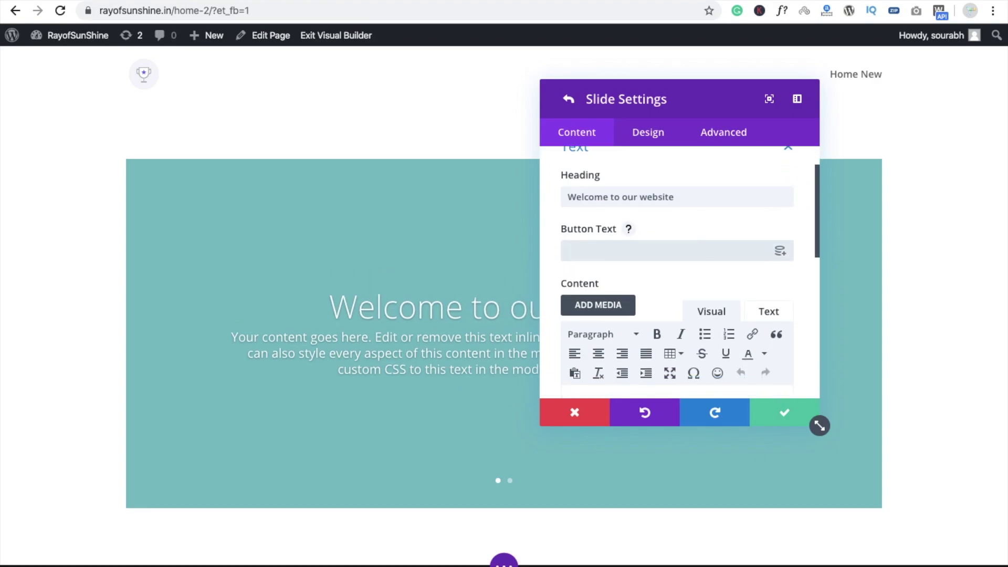
{"action": "key", "text": "ctrl+z"}
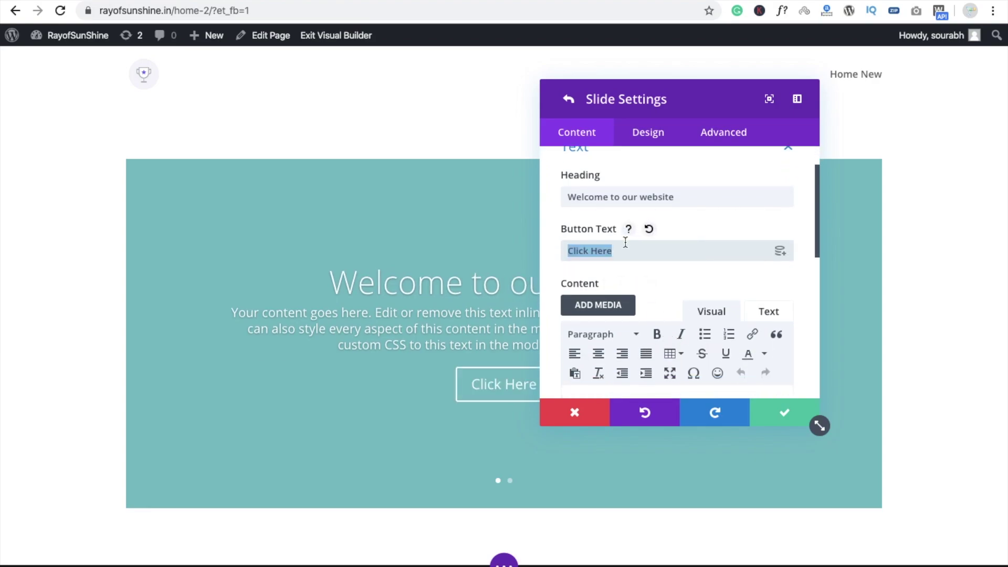
{"action": "type", "text": "Ko"}
{"action": "key", "text": "BackSpace"}
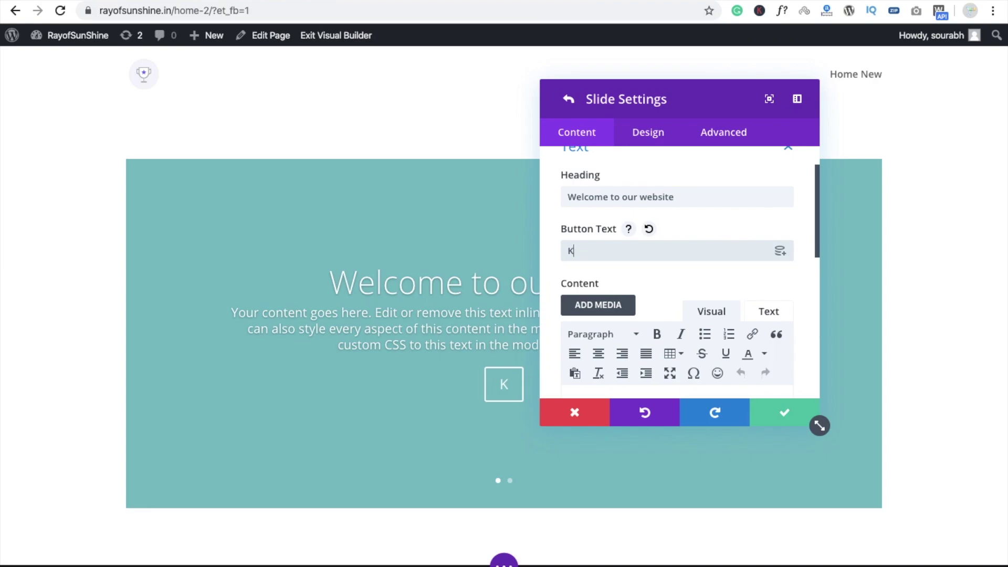
{"action": "type", "text": "now more"}
- Delete all of the first slide's body text
{"action": "scroll", "coordinate": [678, 273], "scroll_direction": "down", "scroll_amount": 3}
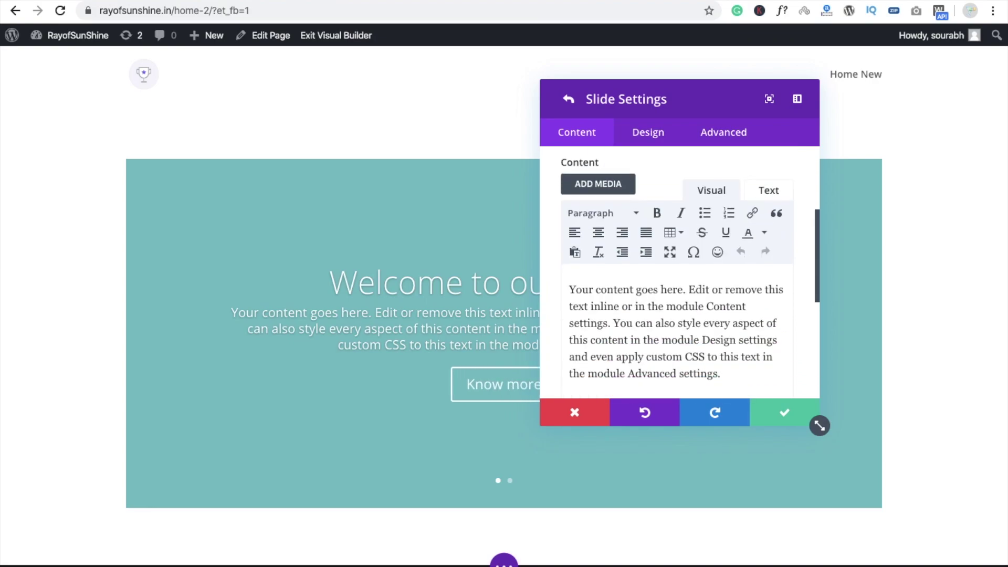
{"action": "key", "text": "ctrl+a"}
{"action": "key", "text": "BackSpace"}
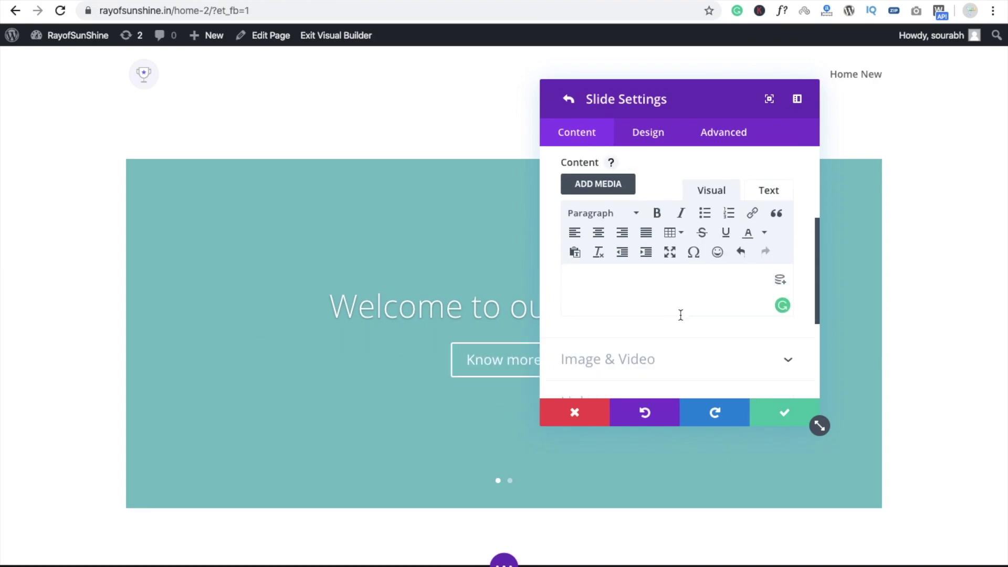
{"action": "left_click", "coordinate": [569, 100]}
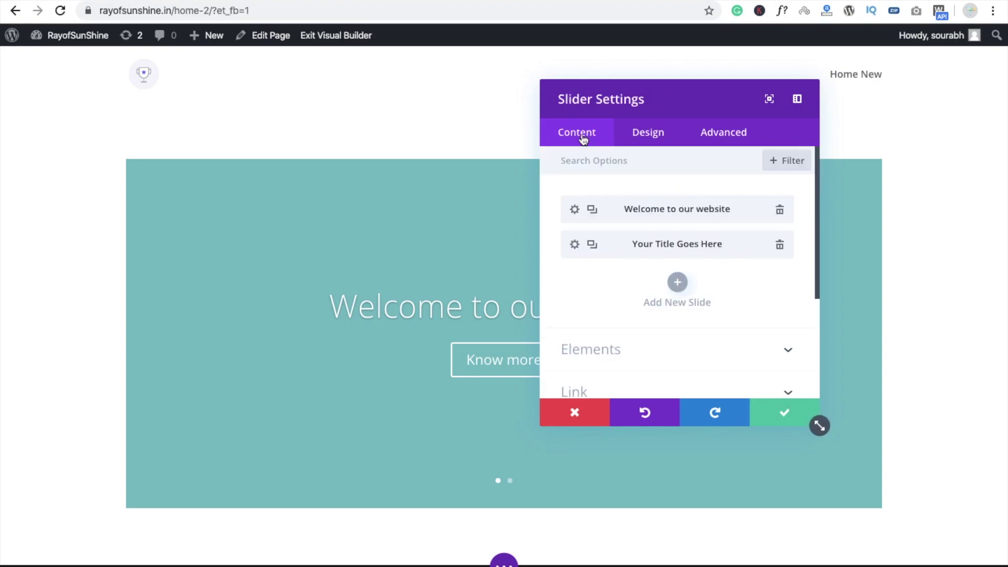
- Clear the second slide's body text and set its heading to 'Welcome Back'
{"action": "left_click", "coordinate": [575, 245]}
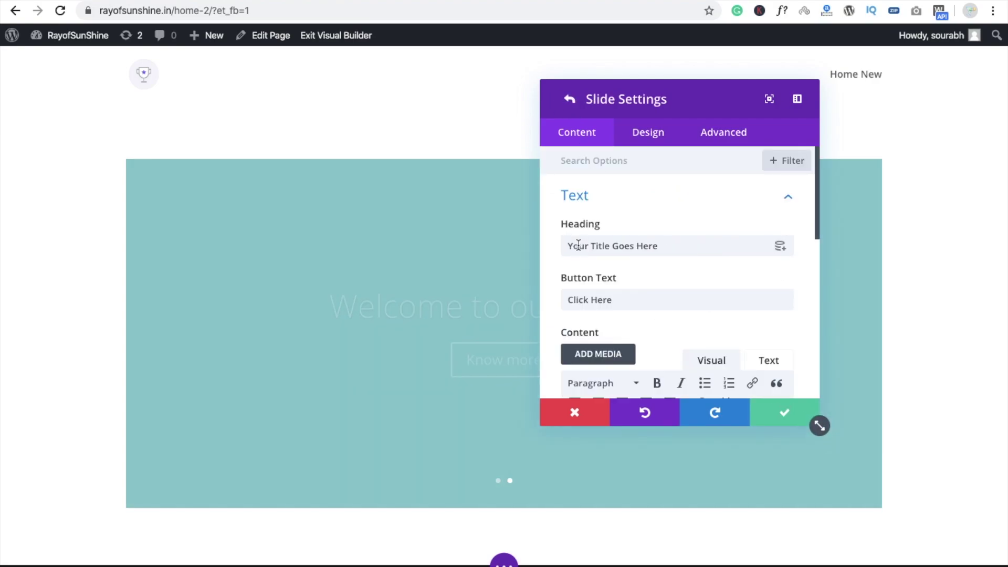
{"action": "scroll", "coordinate": [661, 304], "scroll_direction": "down", "scroll_amount": 3}
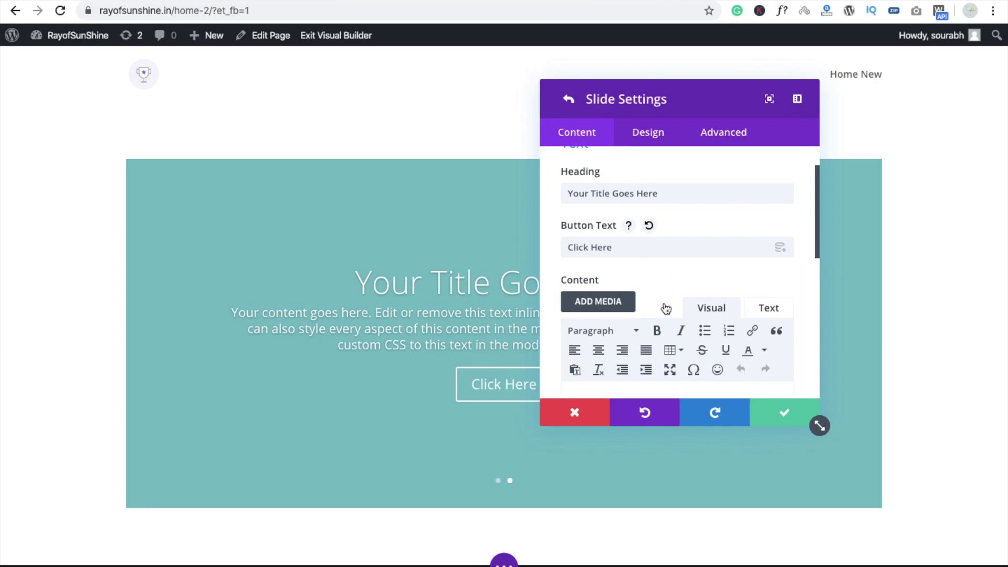
{"action": "key", "text": "ctrl+a"}
{"action": "key", "text": "BackSpace"}
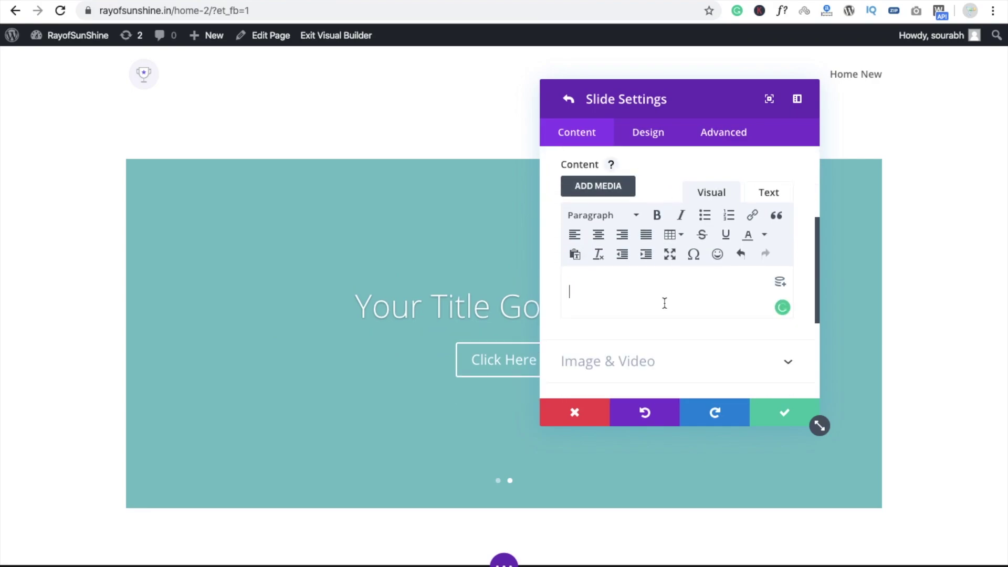
{"action": "scroll", "coordinate": [663, 299], "scroll_direction": "up", "scroll_amount": 3}
{"action": "left_click", "coordinate": [607, 246]}
{"action": "key", "text": "ctrl+a"}
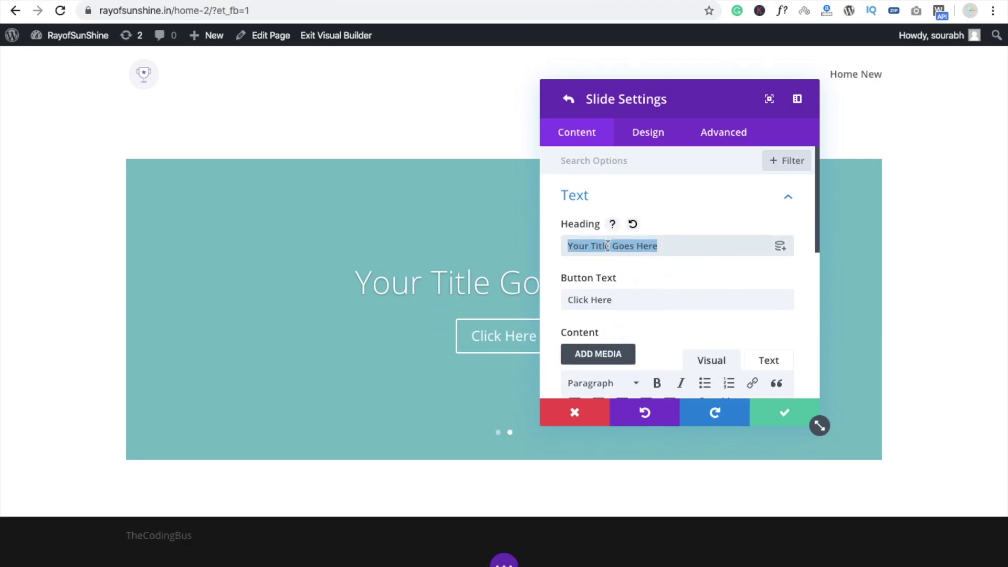
{"action": "type", "text": "Welcome Back"}
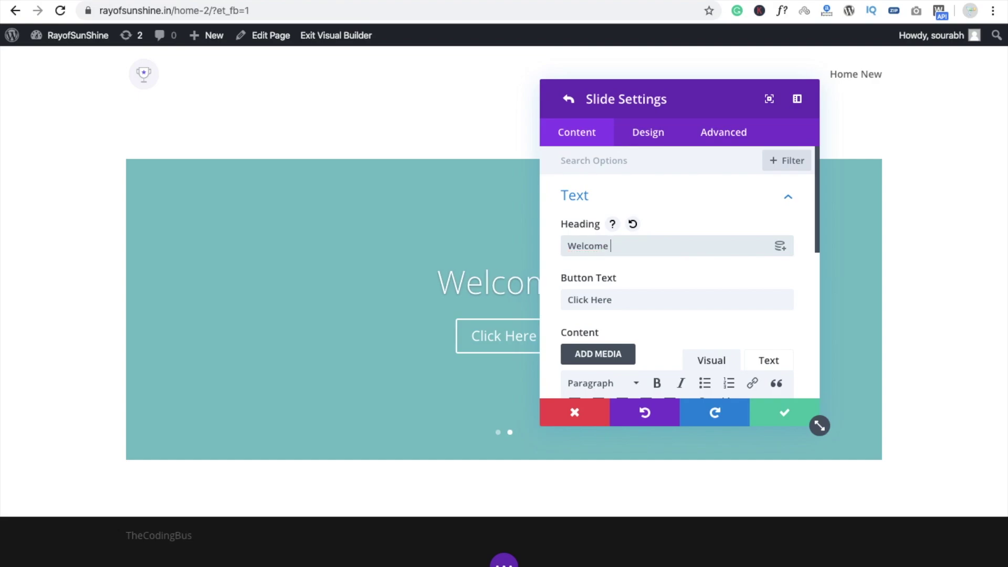
- Change the second slide's button label to 'Know more' and save the slide
{"action": "left_click", "coordinate": [610, 300]}
{"action": "key", "text": "ctrl+a"}
{"action": "type", "text": "Kow"}
{"action": "key", "text": "BackSpace"}
{"action": "key", "text": "BackSpace"}
{"action": "type", "text": "nw mo"}
{"action": "key", "text": "BackSpace"}
{"action": "key", "text": "BackSpace"}
{"action": "key", "text": "BackSpace"}
{"action": "key", "text": "BackSpace"}
{"action": "key", "text": "BackSpace"}
{"action": "key", "text": "BackSpace"}
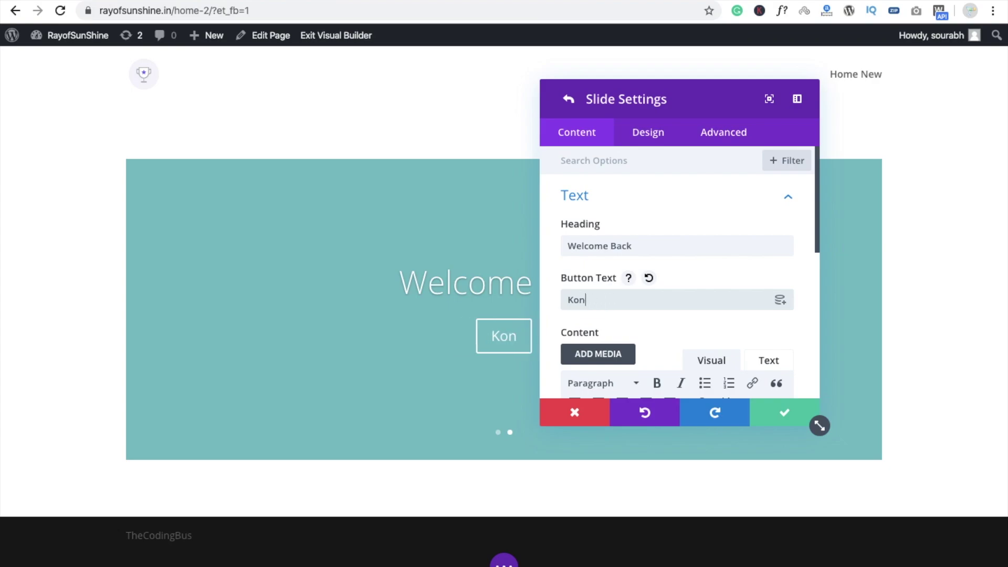
{"action": "type", "text": "now more"}
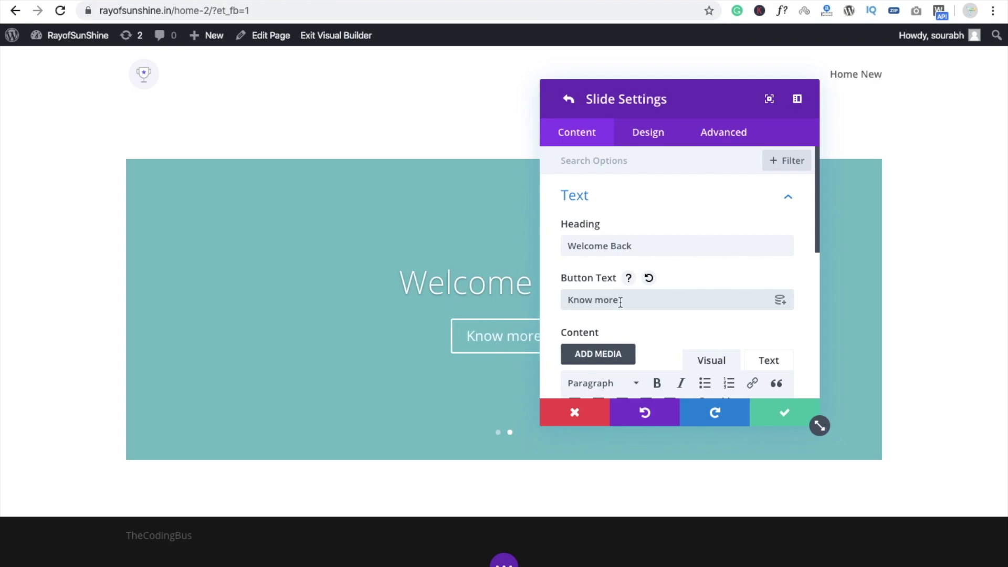
{"action": "left_click", "coordinate": [775, 420]}
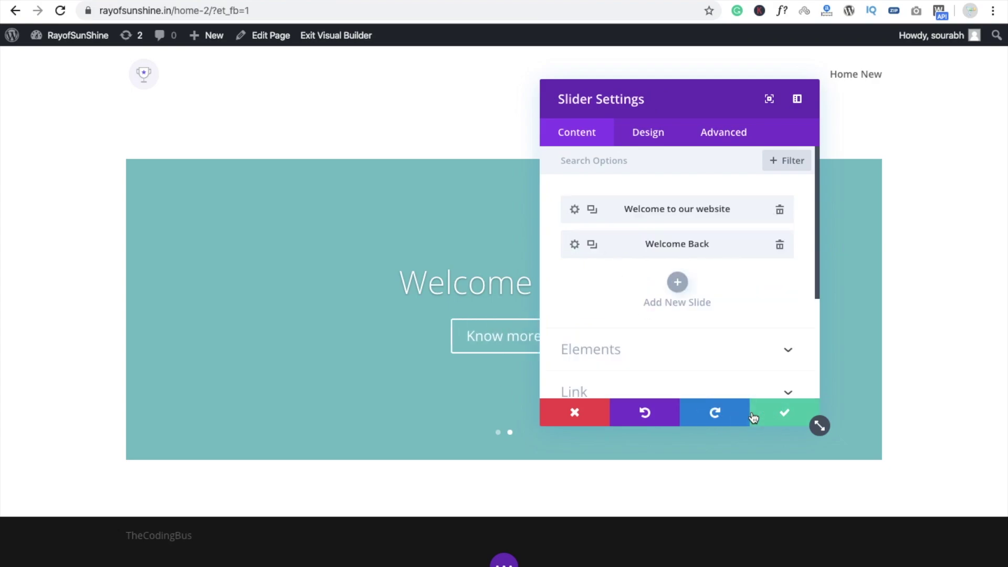
- Replace the first slide's gradient with the woman-1807533-3-scaled.jpg background photo and save
{"action": "left_click", "coordinate": [575, 209]}
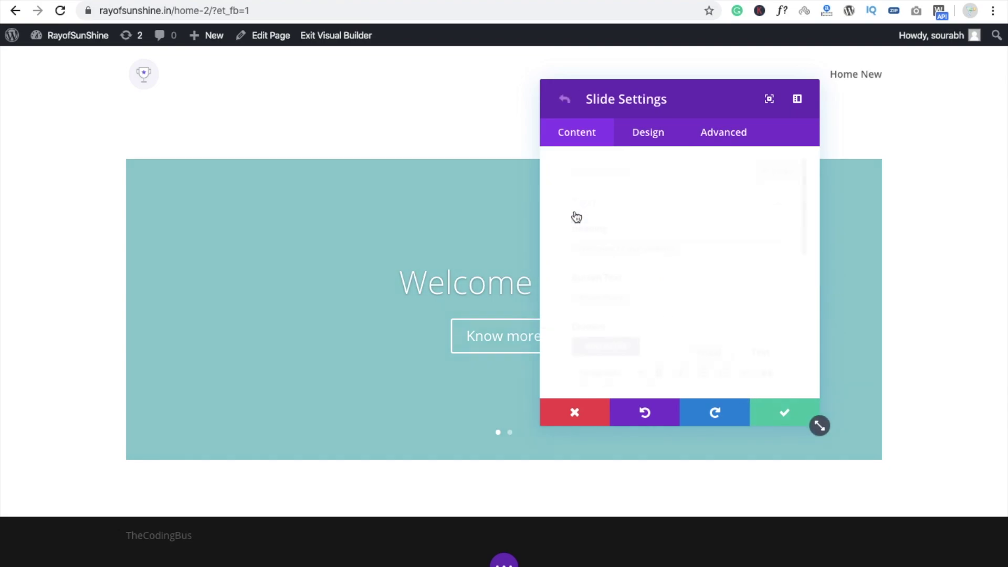
{"action": "scroll", "coordinate": [575, 216], "scroll_direction": "down", "scroll_amount": 10}
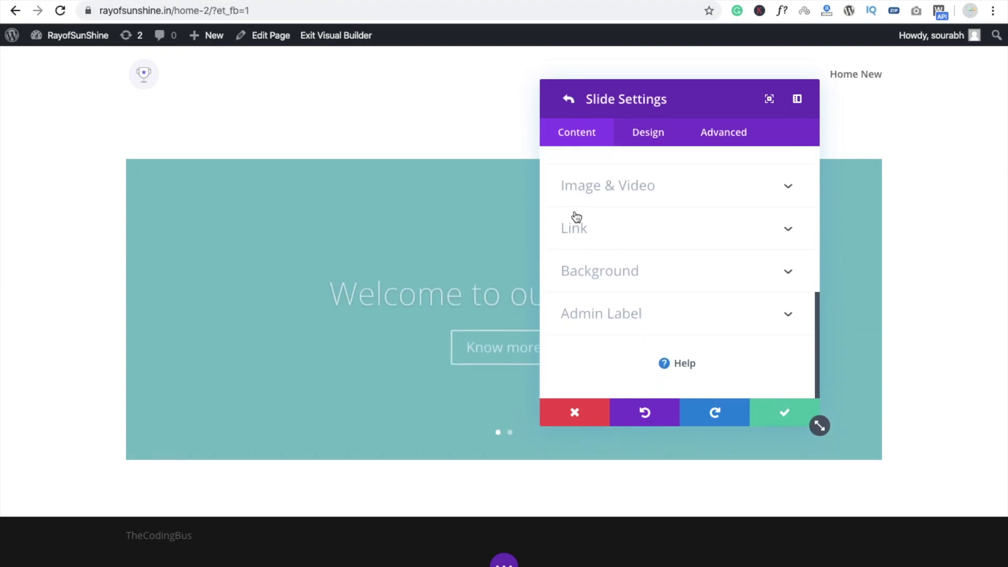
{"action": "left_click", "coordinate": [692, 274]}
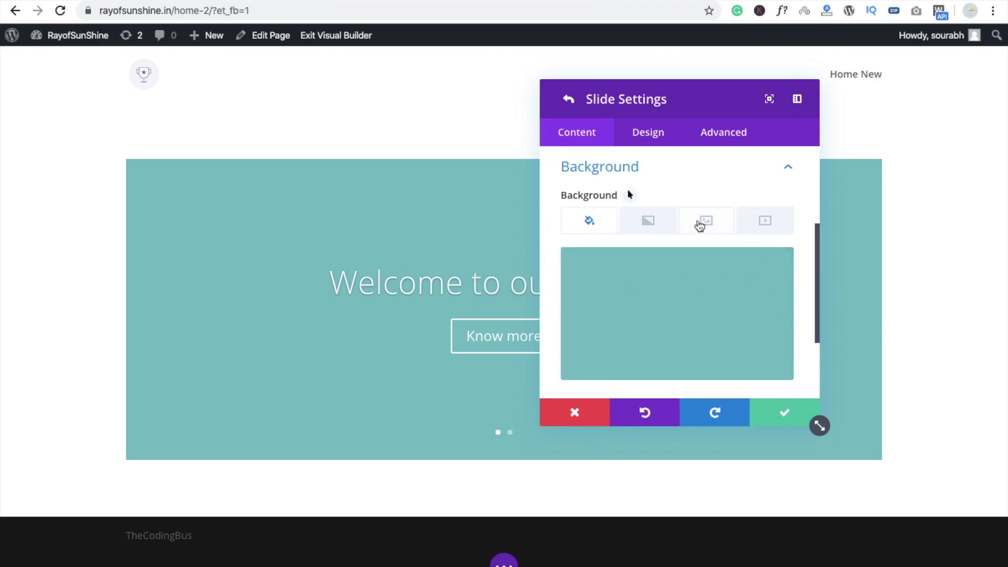
{"action": "left_click", "coordinate": [775, 270]}
{"action": "left_click", "coordinate": [716, 227]}
{"action": "left_click", "coordinate": [677, 304]}
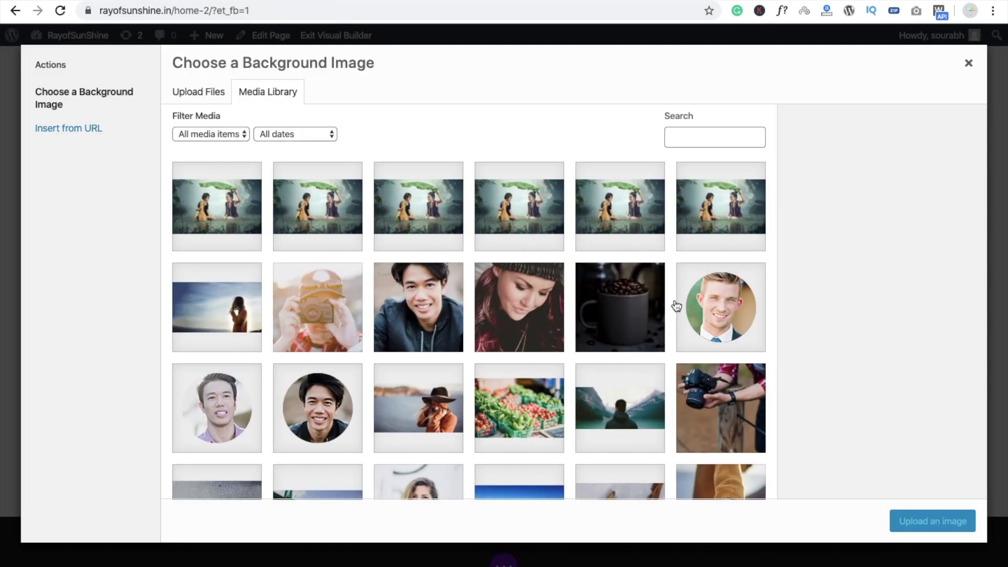
{"action": "left_click", "coordinate": [189, 203]}
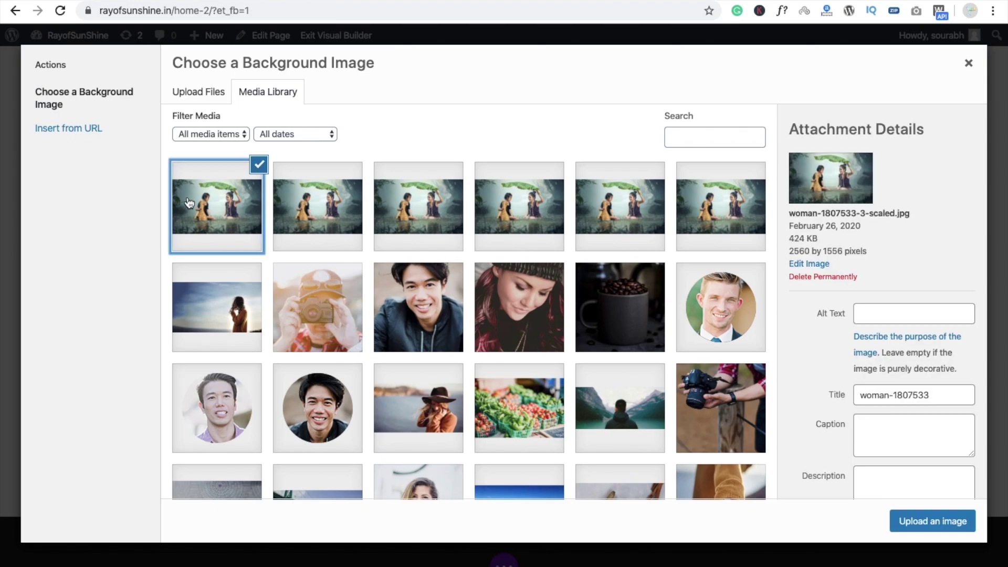
{"action": "left_click", "coordinate": [959, 521]}
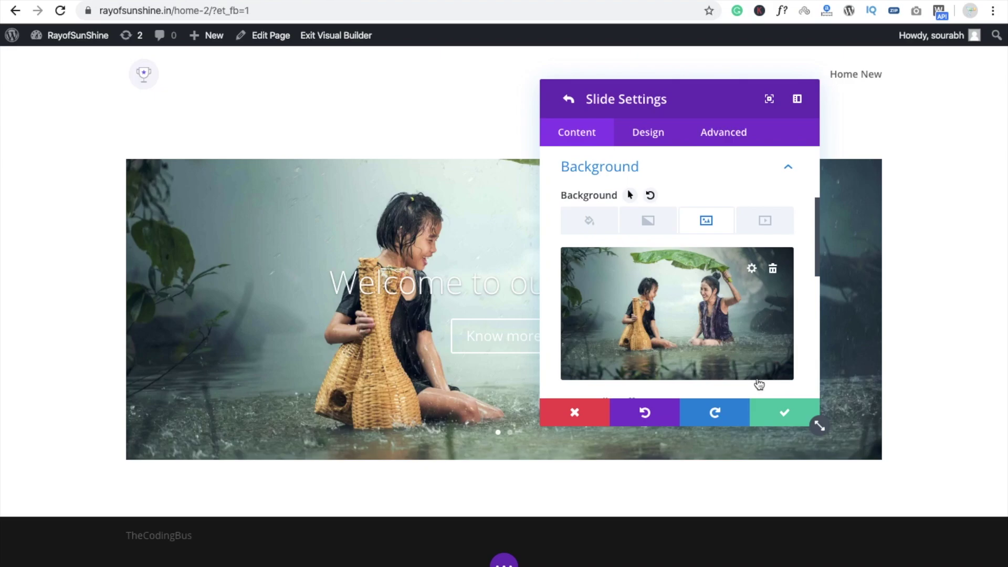
{"action": "left_click", "coordinate": [779, 412]}
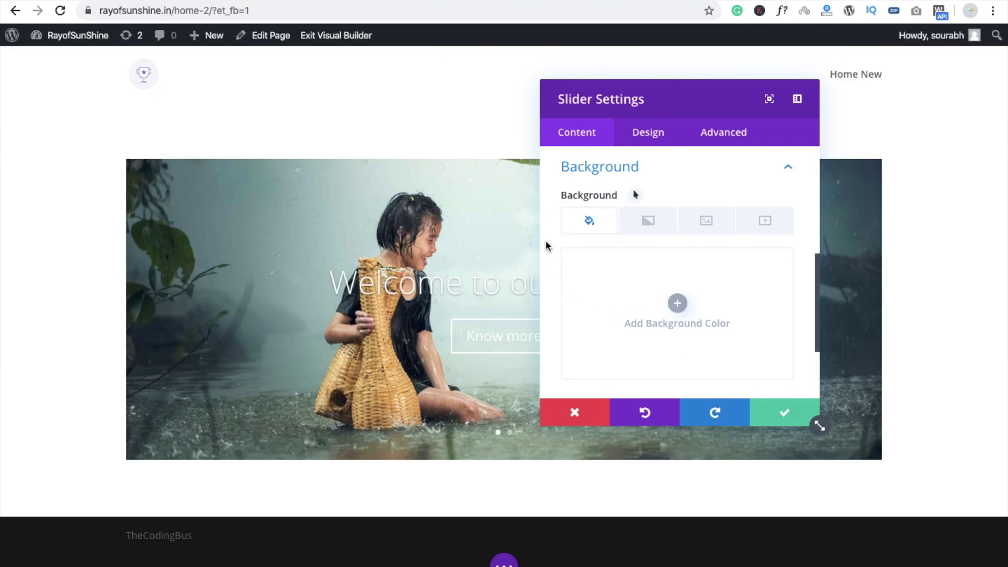
- Apply the second box-shadow preset to the slider in #0c71c3 blue with 12px blur
{"action": "scroll", "coordinate": [599, 271], "scroll_direction": "down", "scroll_amount": 3}
{"action": "left_click", "coordinate": [647, 139]}
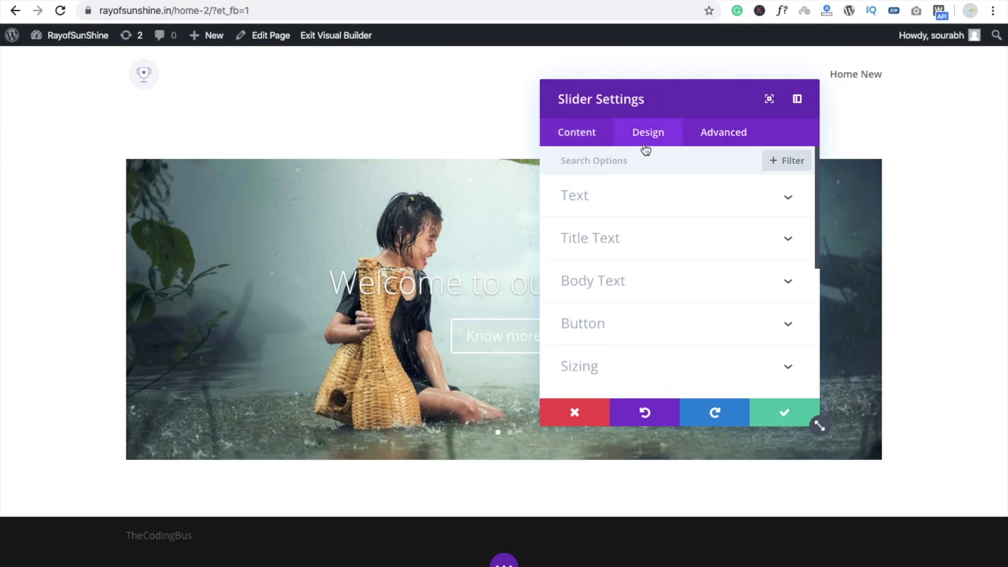
{"action": "scroll", "coordinate": [593, 329], "scroll_direction": "down", "scroll_amount": 5}
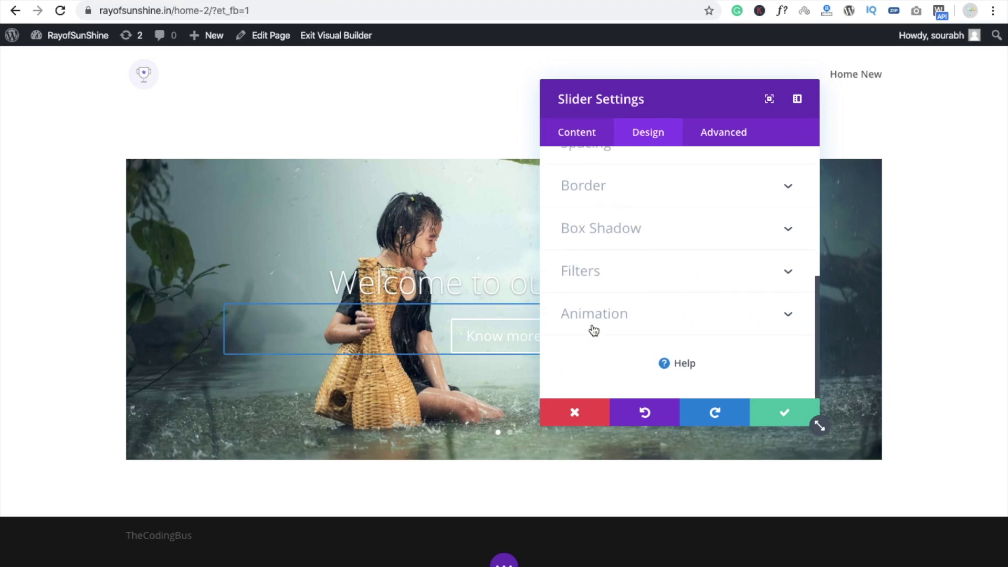
{"action": "left_click", "coordinate": [617, 228]}
{"action": "left_click", "coordinate": [656, 227]}
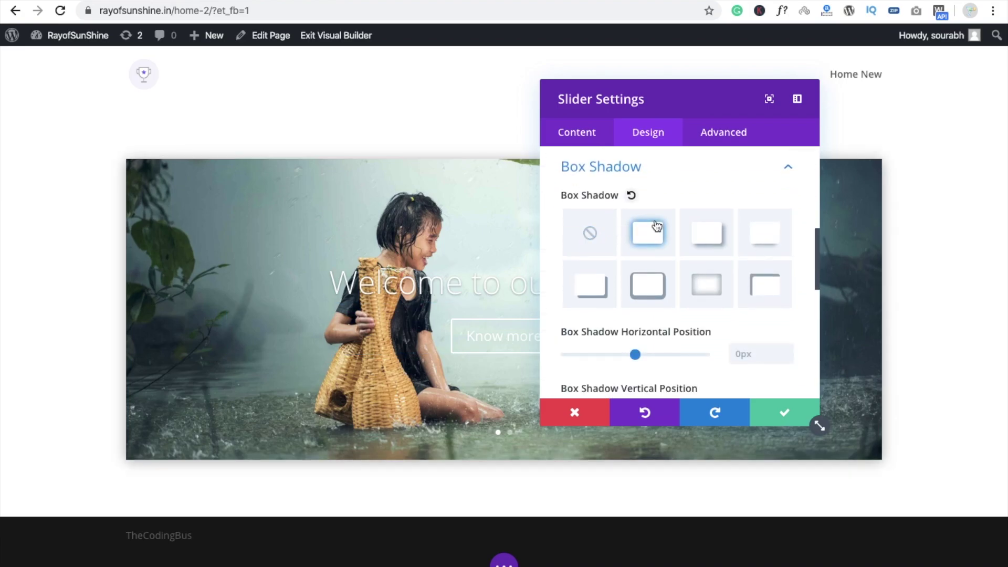
{"action": "scroll", "coordinate": [656, 226], "scroll_direction": "down", "scroll_amount": 4}
{"action": "scroll", "coordinate": [669, 291], "scroll_direction": "down", "scroll_amount": 3}
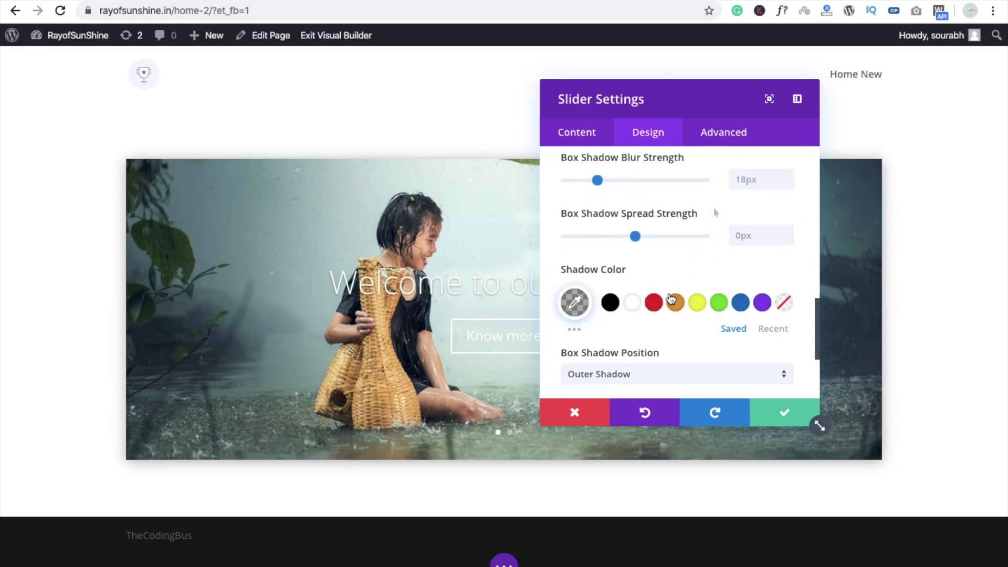
{"action": "left_click", "coordinate": [741, 288]}
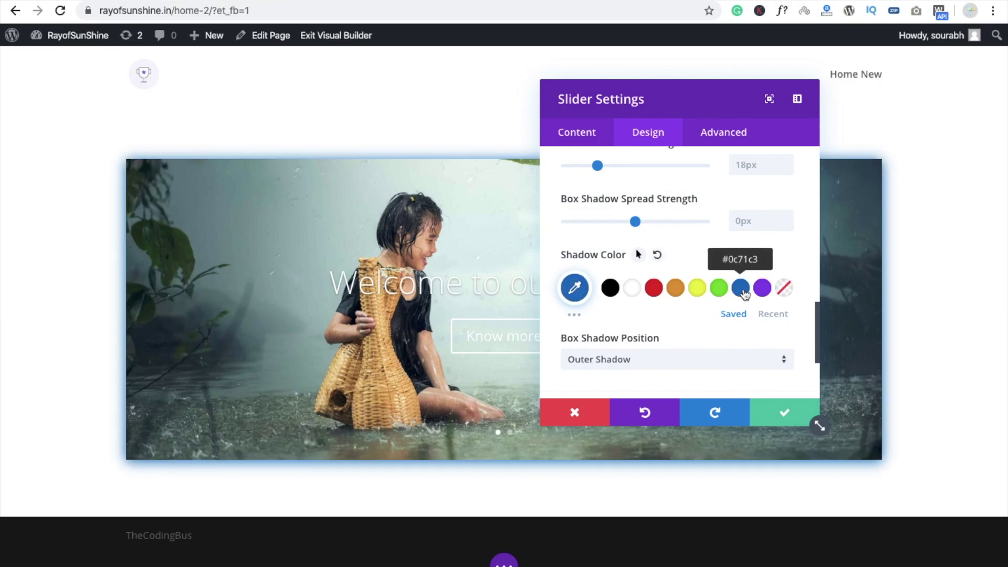
{"action": "scroll", "coordinate": [637, 221], "scroll_direction": "up", "scroll_amount": 2}
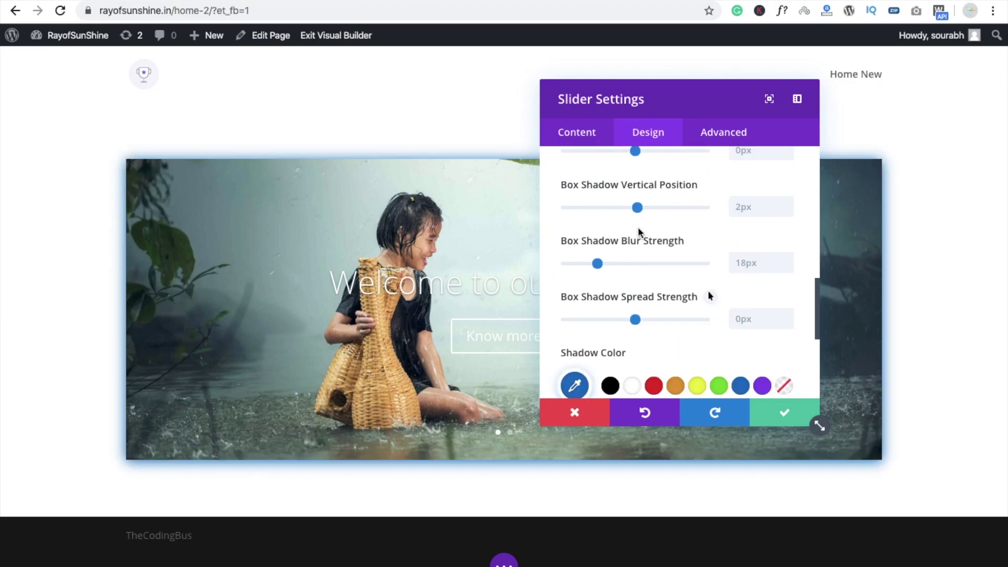
{"action": "left_click_drag", "start_coordinate": [598, 263], "coordinate": [587, 264]}
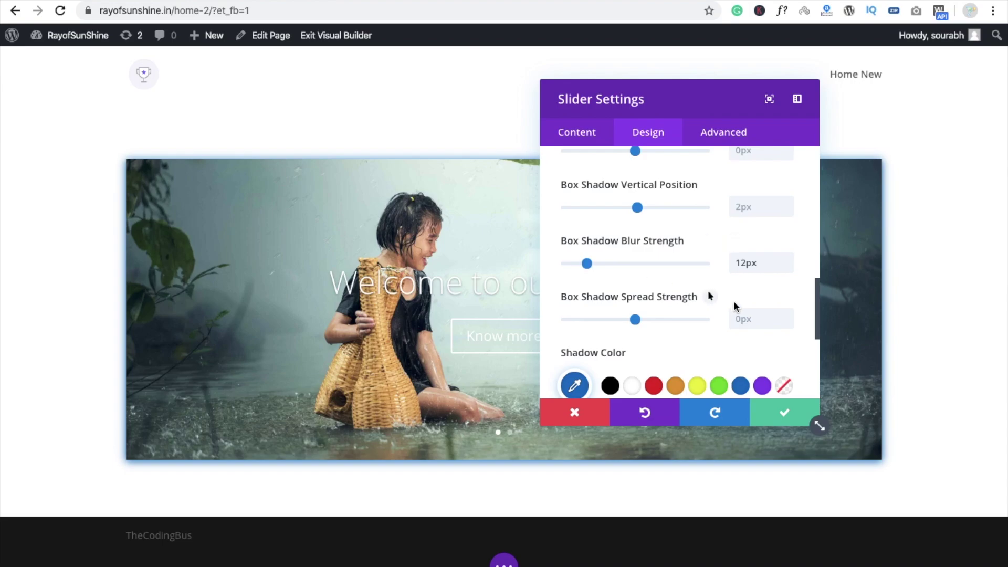
{"action": "scroll", "coordinate": [650, 329], "scroll_direction": "up", "scroll_amount": 10}
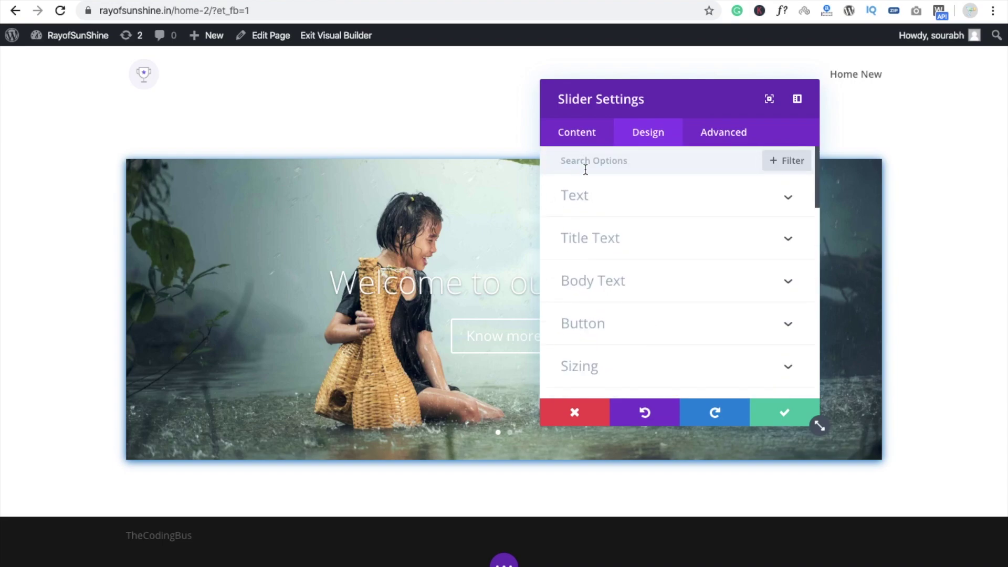
{"action": "scroll", "coordinate": [611, 246], "scroll_direction": "down", "scroll_amount": 2}
{"action": "left_click", "coordinate": [577, 131]}
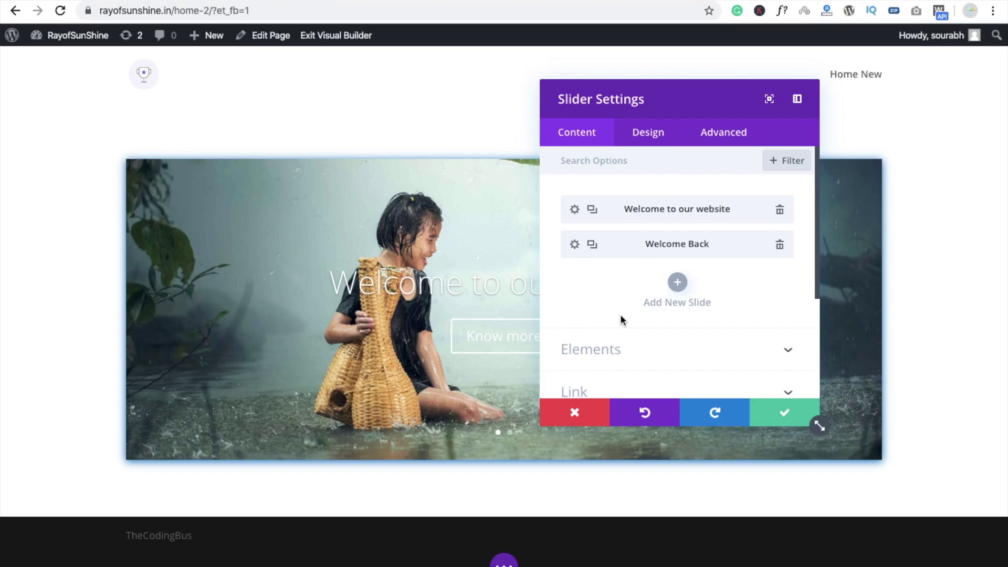
- Turn on the first slide's background overlay under Design > Overlay and save
{"action": "key", "text": "Escape"}
{"action": "left_click", "coordinate": [486, 195]}
{"action": "left_click", "coordinate": [638, 144]}
{"action": "left_click", "coordinate": [567, 141]}
{"action": "left_click", "coordinate": [576, 212]}
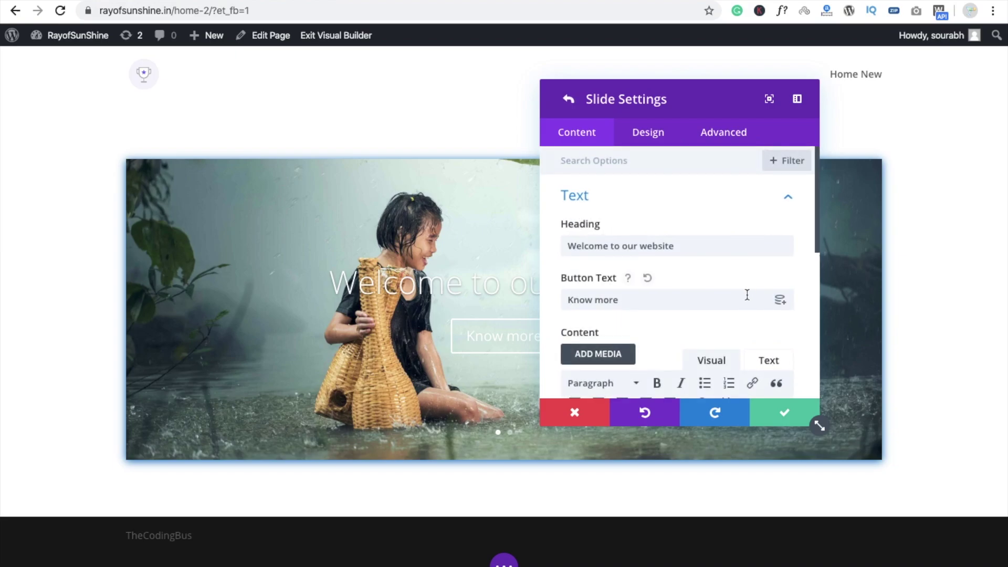
{"action": "left_click", "coordinate": [649, 138]}
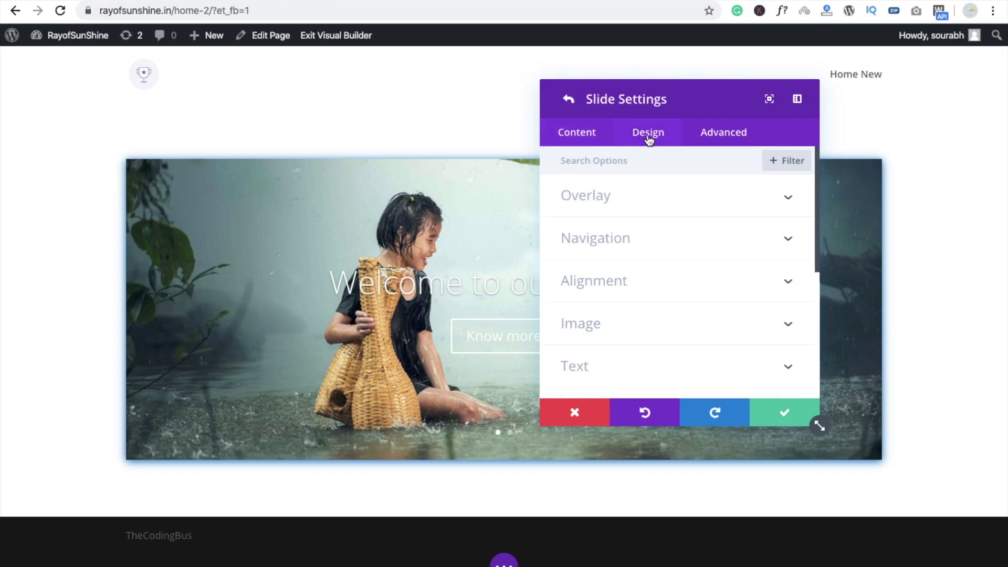
{"action": "left_click", "coordinate": [619, 215]}
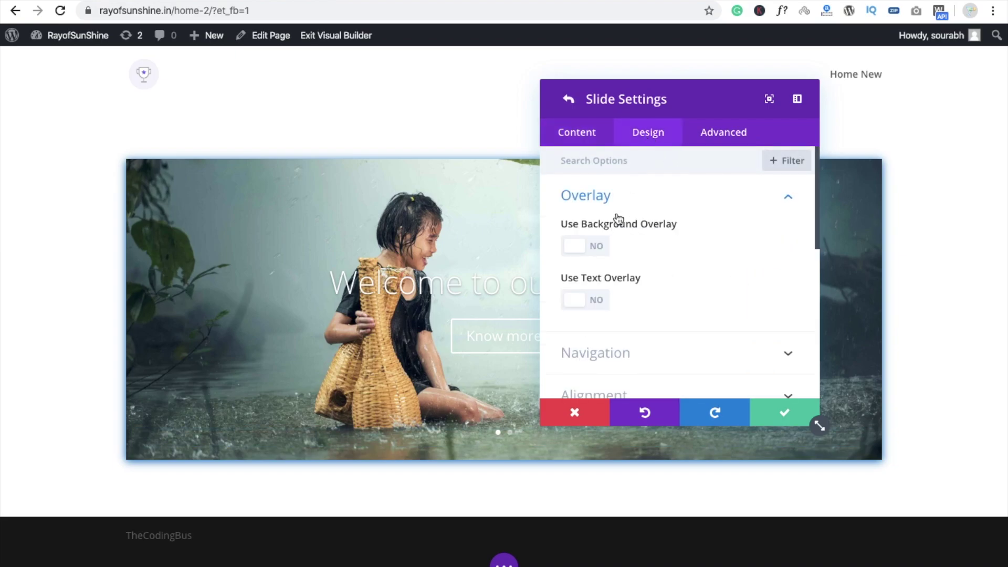
{"action": "left_click", "coordinate": [592, 255]}
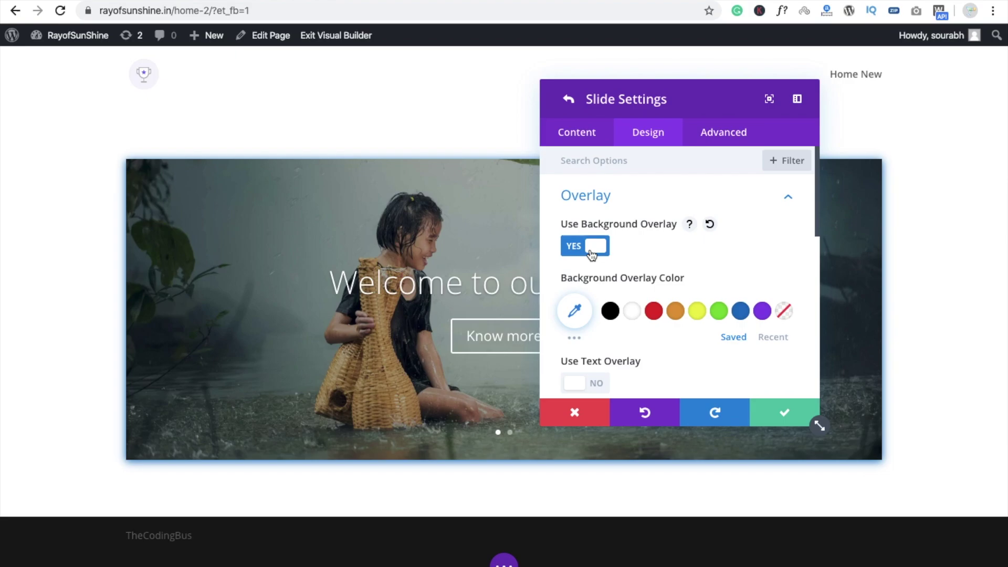
{"action": "left_click", "coordinate": [788, 414]}
{"action": "left_click", "coordinate": [787, 415]}
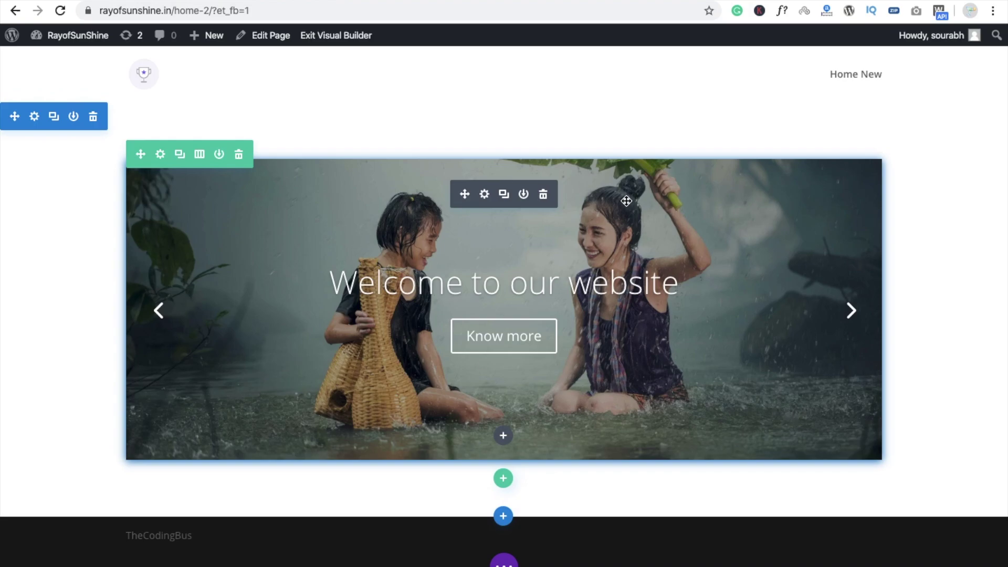
{"action": "left_click", "coordinate": [484, 195]}
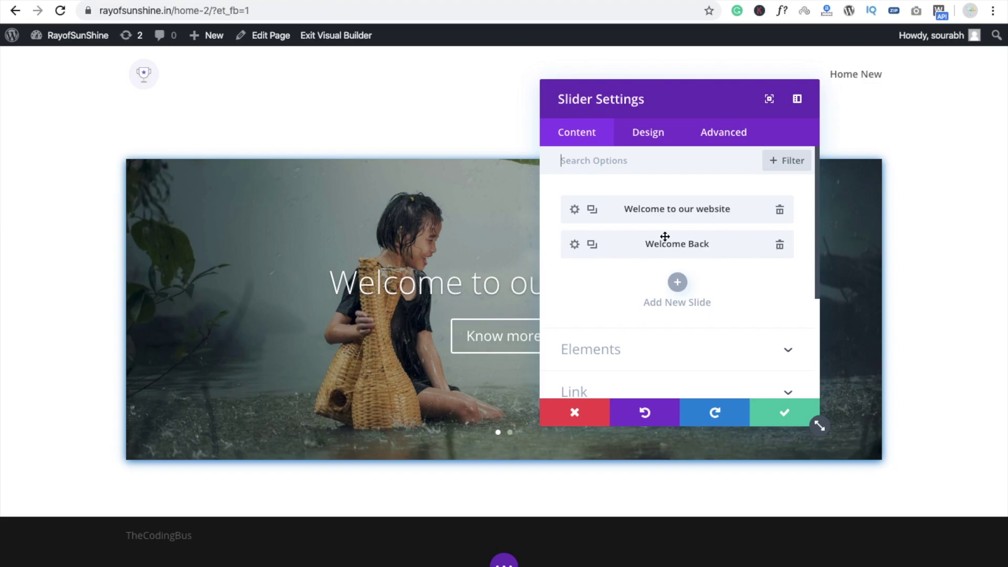
- Delete the Welcome Back slide and duplicate the 'Welcome to our website' slide
{"action": "left_click", "coordinate": [780, 244]}
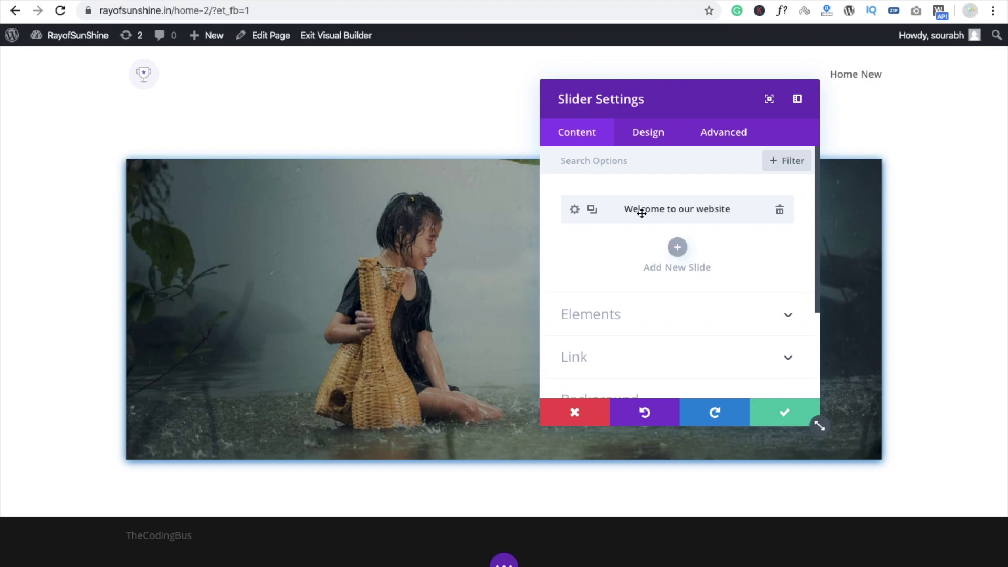
{"action": "left_click", "coordinate": [592, 209]}
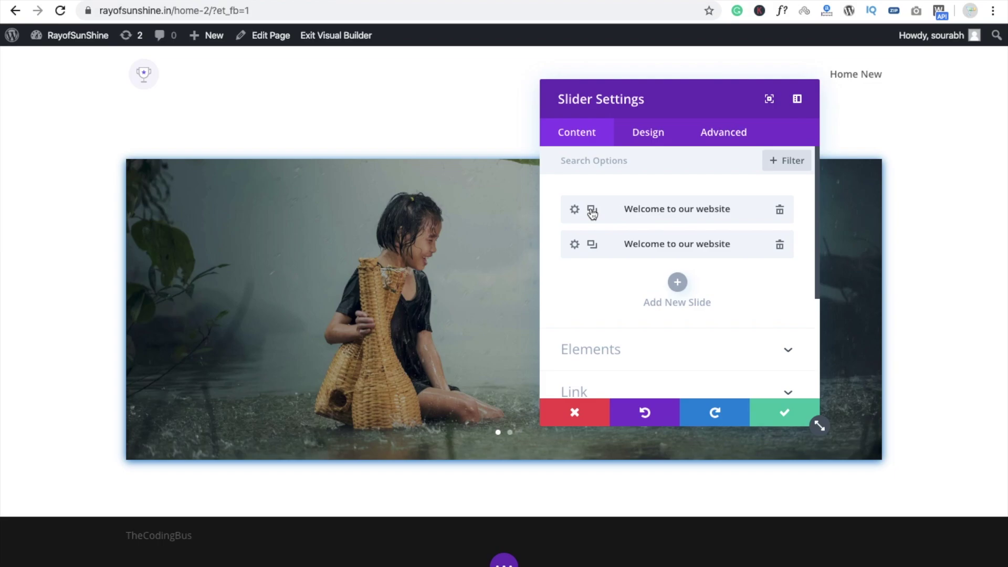
{"action": "left_click", "coordinate": [575, 244]}
{"action": "scroll", "coordinate": [690, 304], "scroll_direction": "down", "scroll_amount": 5}
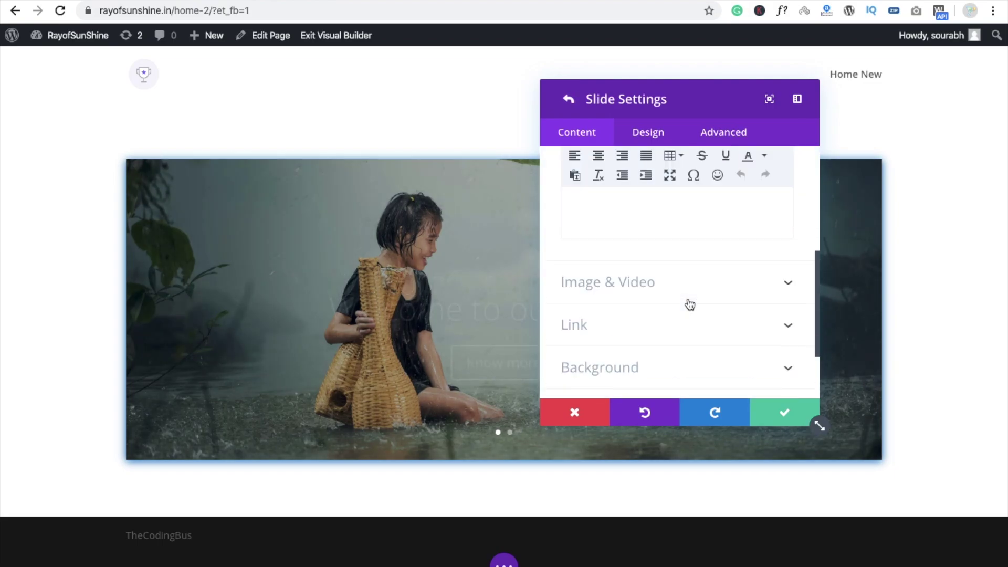
{"action": "scroll", "coordinate": [689, 302], "scroll_direction": "down", "scroll_amount": 1}
- Set the copied slide's background to photo-marketplace-02.jpg, save, and preview it in the slider
{"action": "left_click", "coordinate": [632, 302]}
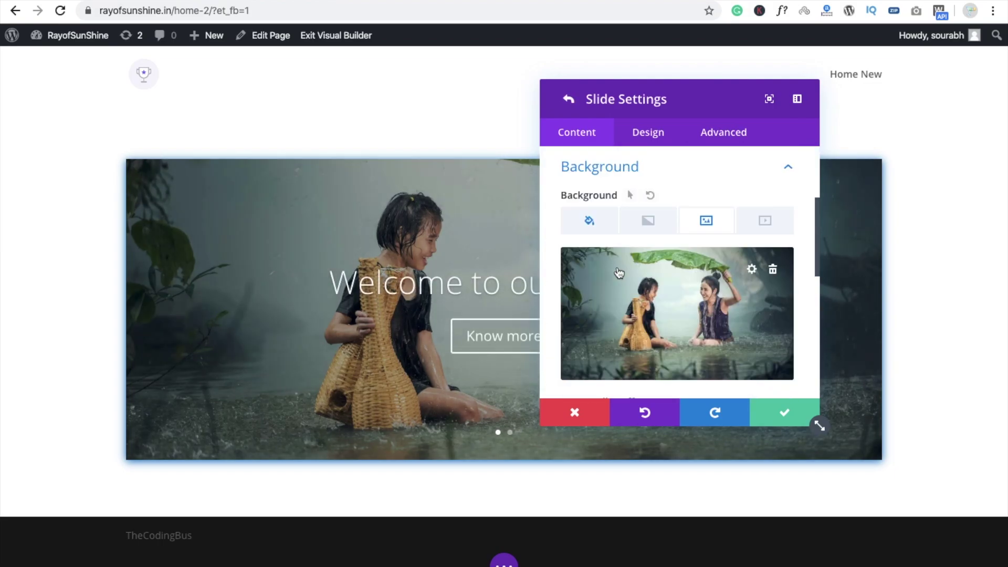
{"action": "left_click", "coordinate": [669, 266]}
{"action": "scroll", "coordinate": [420, 360], "scroll_direction": "down", "scroll_amount": 1}
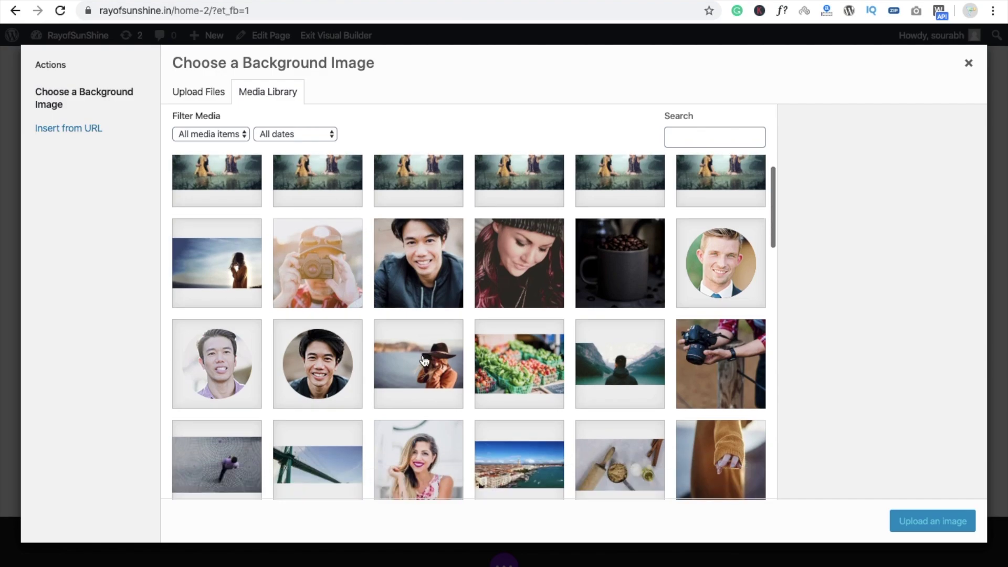
{"action": "left_click", "coordinate": [218, 288]}
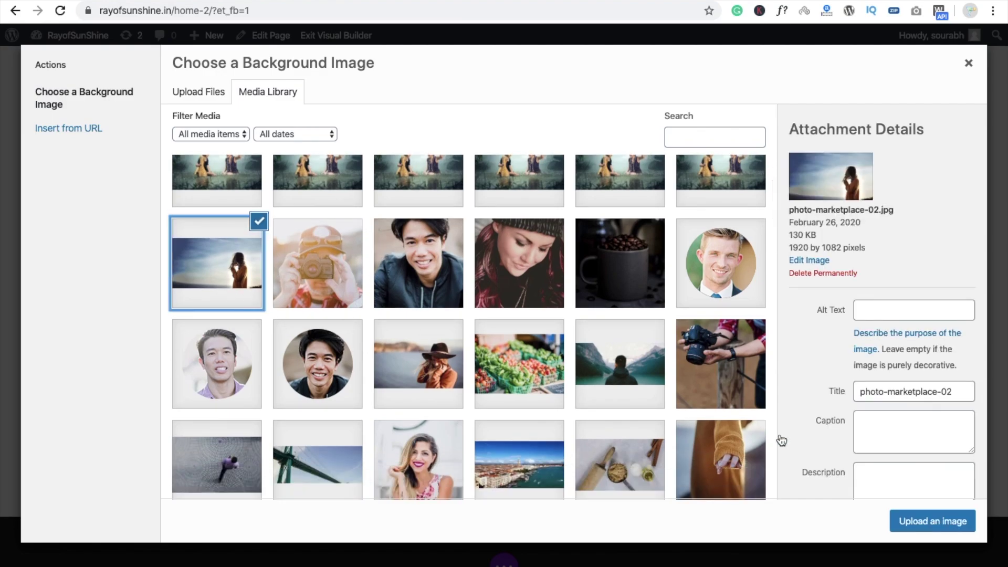
{"action": "left_click", "coordinate": [919, 529]}
{"action": "left_click", "coordinate": [797, 412]}
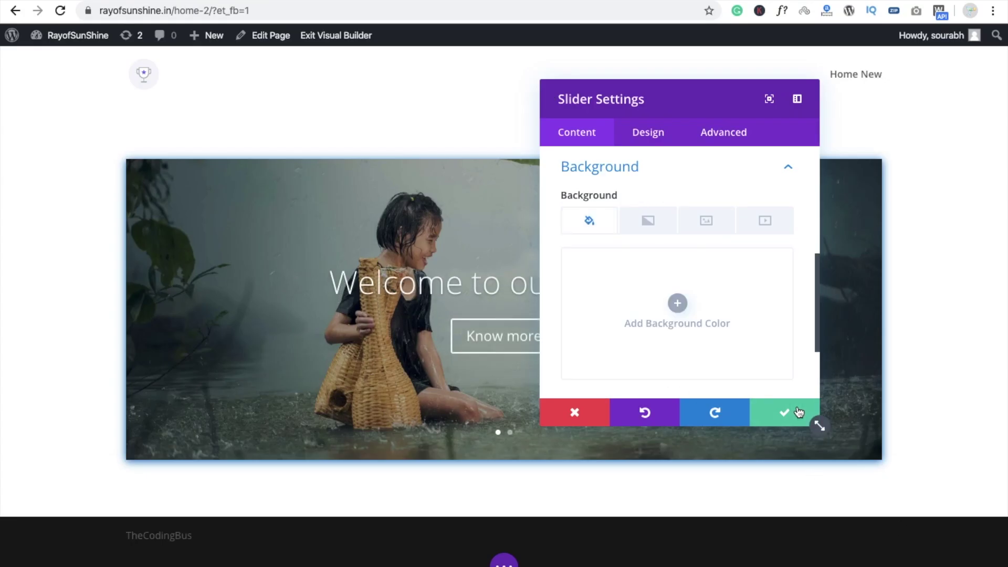
{"action": "left_click", "coordinate": [791, 412]}
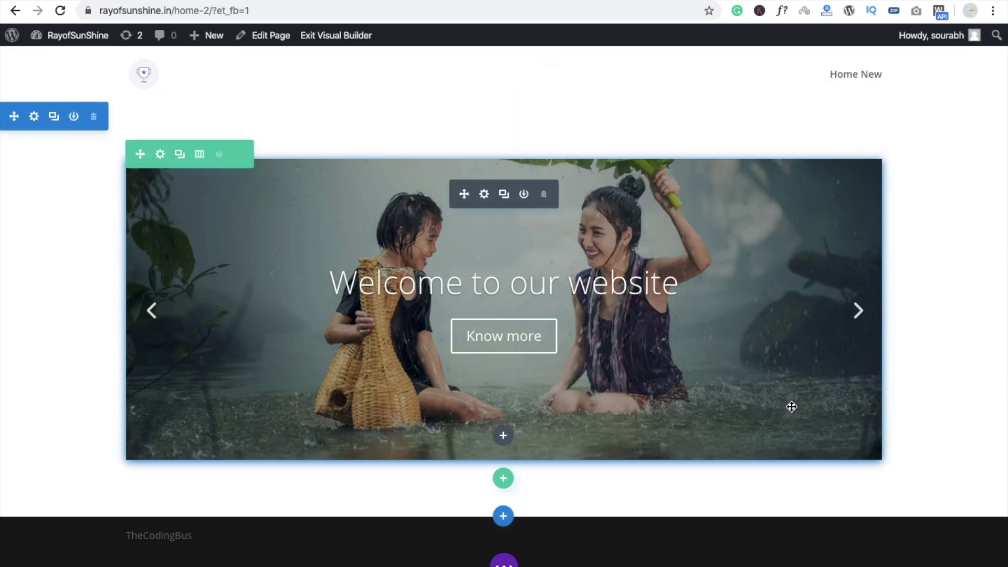
{"action": "left_click", "coordinate": [849, 311]}
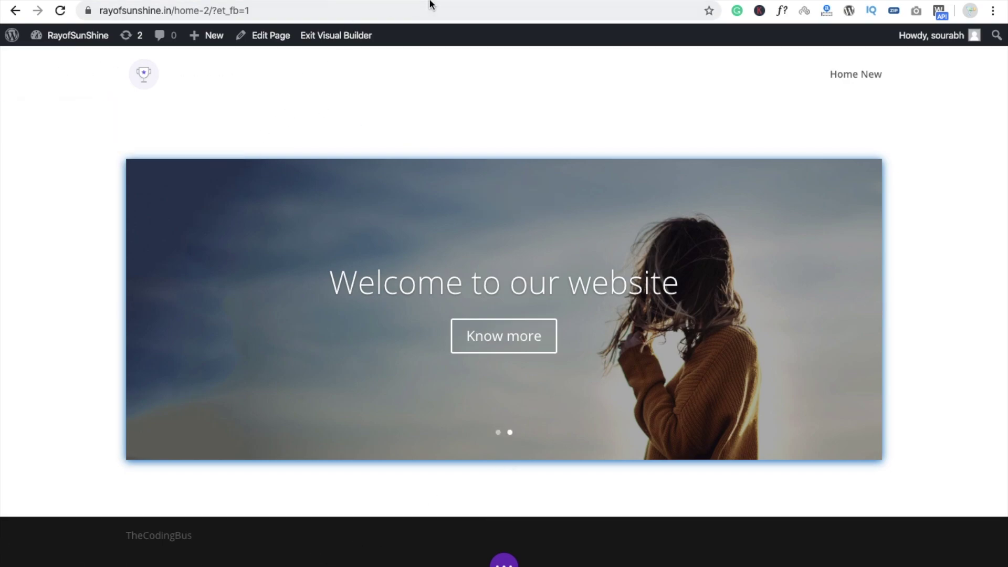
{"action": "left_click", "coordinate": [525, 1]}
- Search 'free video' and download Pexels' free aerial-view-of-a-beach clip
{"action": "type", "text": "free video"}
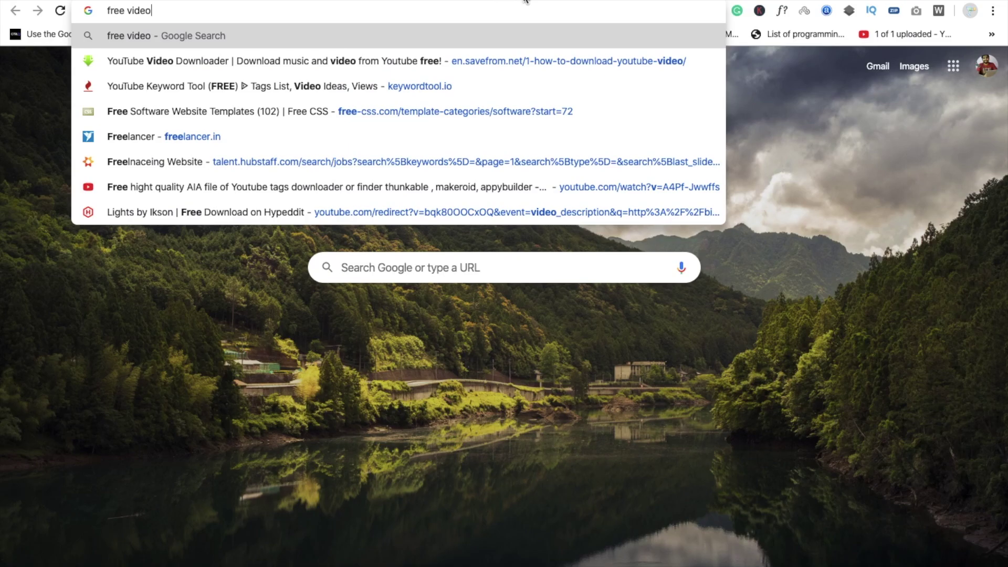
{"action": "key", "text": "Return"}
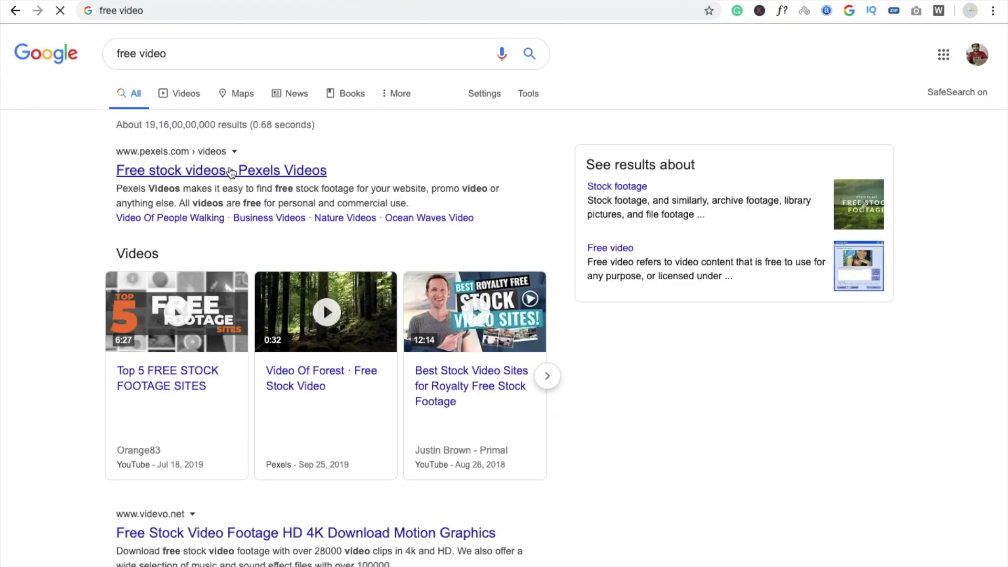
{"action": "left_click", "coordinate": [231, 173]}
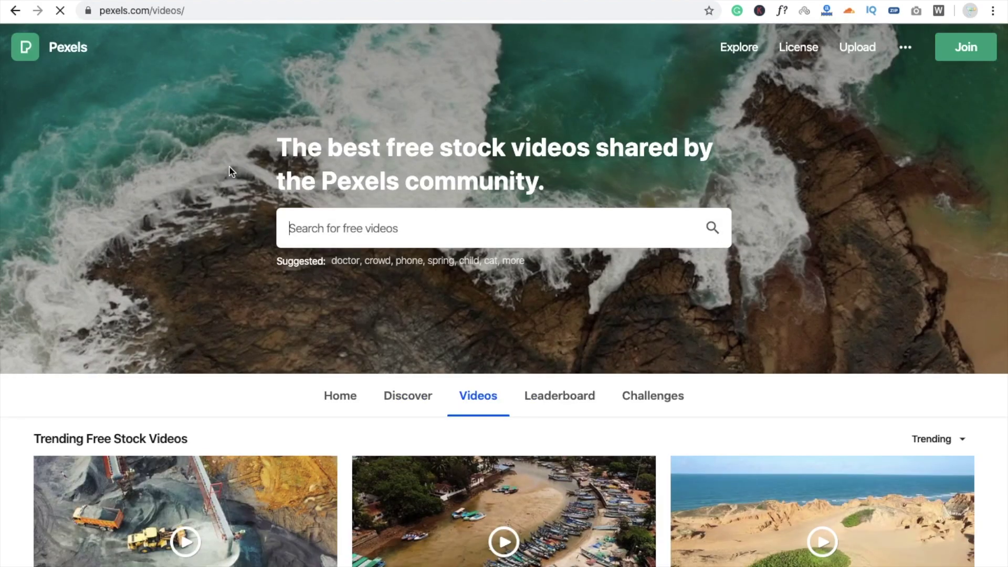
{"action": "scroll", "coordinate": [229, 169], "scroll_direction": "down", "scroll_amount": 7}
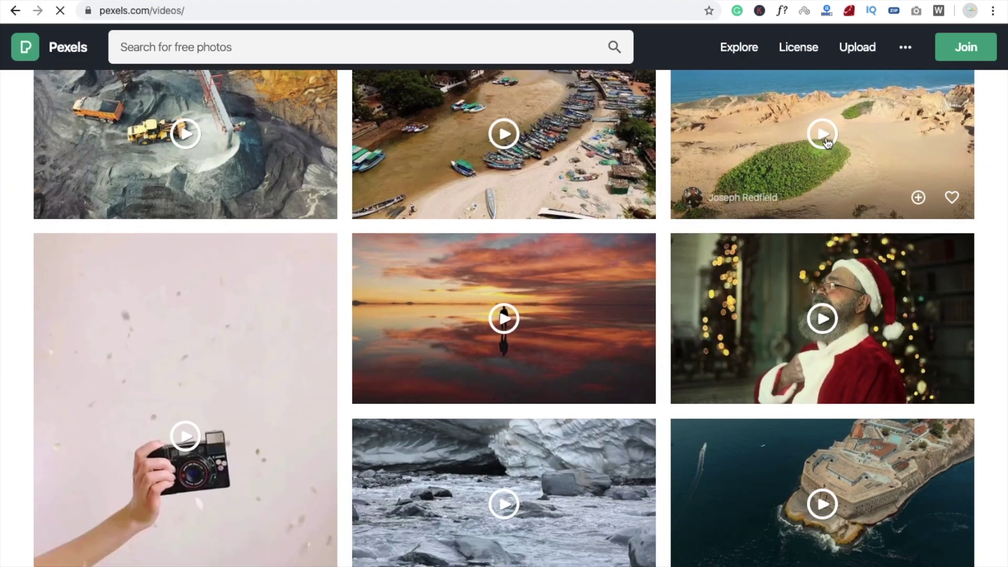
{"action": "left_click", "coordinate": [824, 139]}
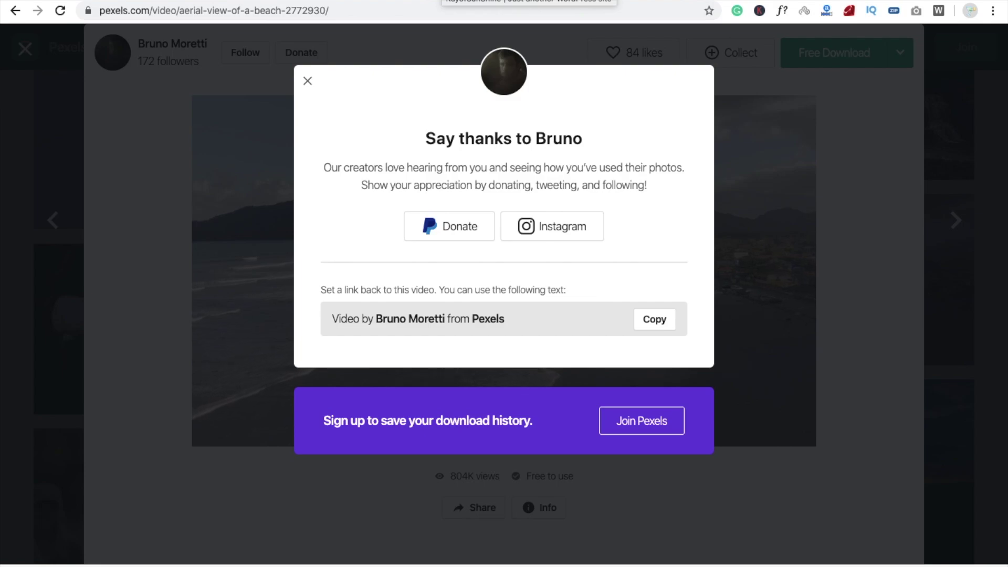
{"action": "key", "text": "ctrl+t"}
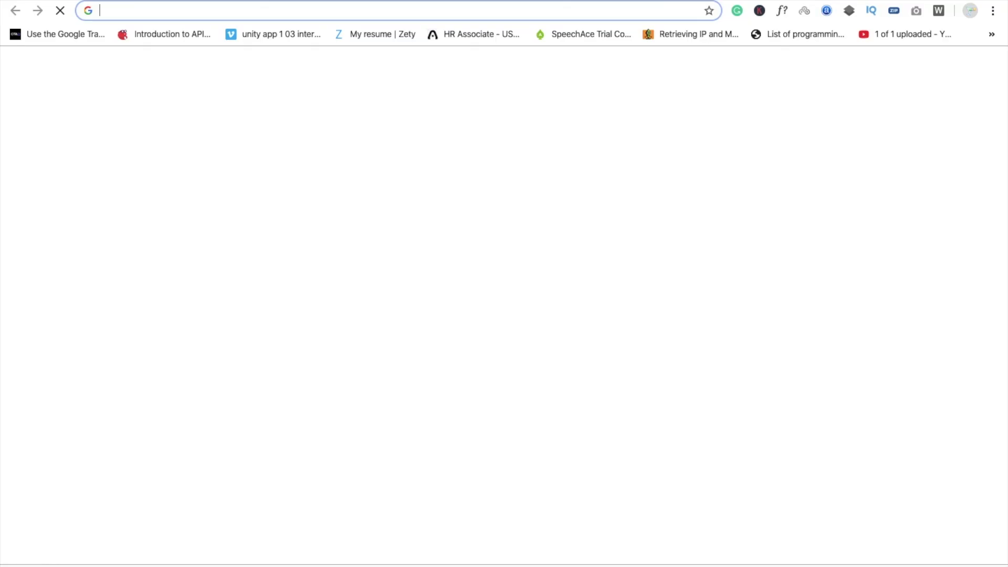
- Search Google for 'decrease video size', correcting the mistyped entry
{"action": "type", "text": "vidiq.com"}
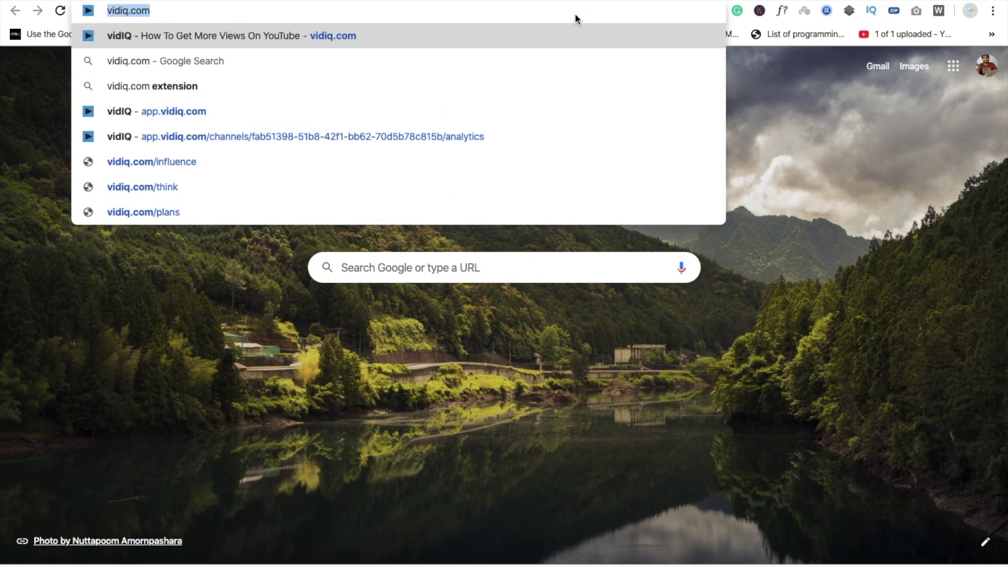
{"action": "key", "text": "ctrl+a"}
{"action": "type", "text": "decr"}
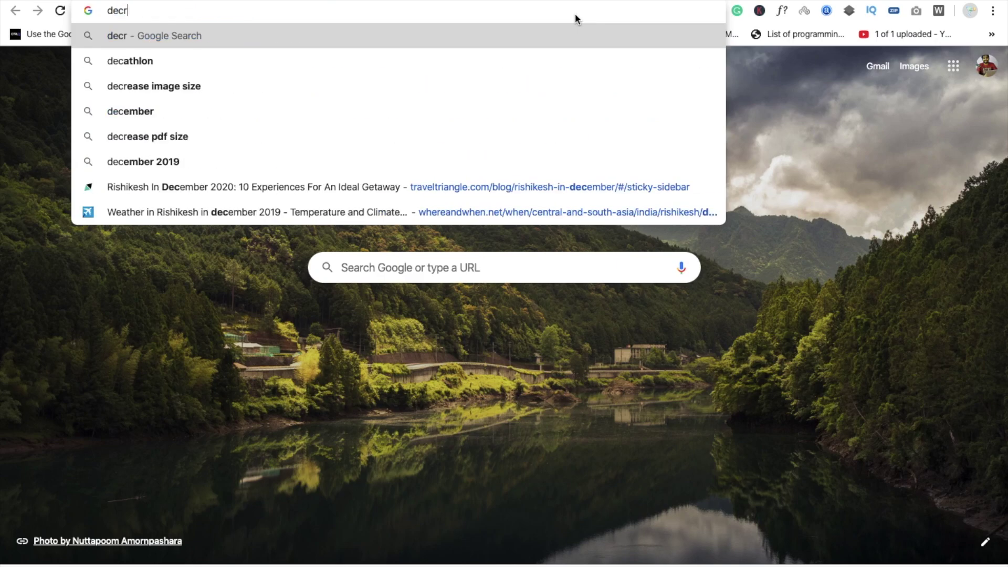
{"action": "type", "text": "ese video"}
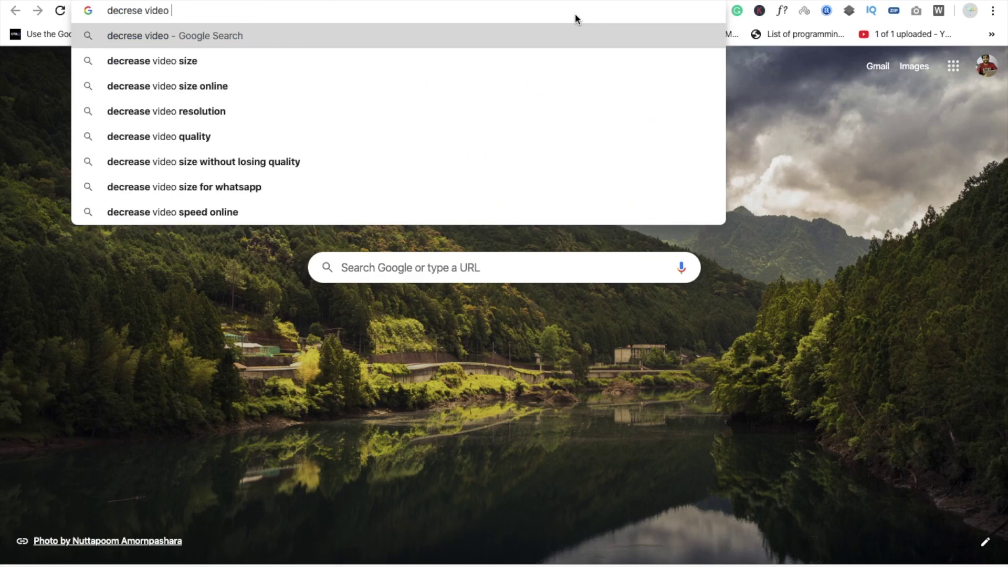
{"action": "key", "text": "Down"}
{"action": "key", "text": "Return"}
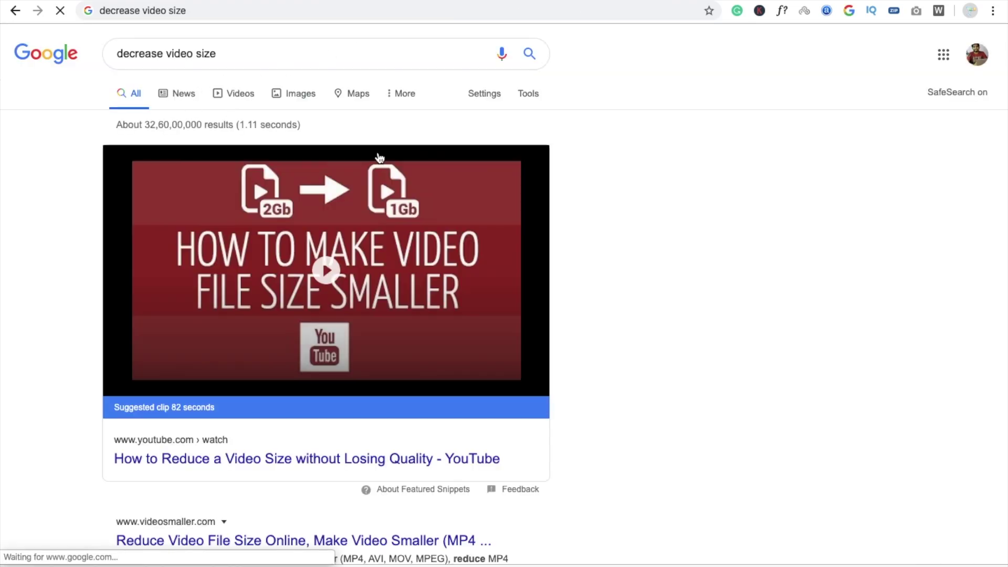
- Open Online Converter's 'Compress Video, reduce video file size' result
{"action": "scroll", "coordinate": [609, 273], "scroll_direction": "down", "scroll_amount": 7}
{"action": "scroll", "coordinate": [568, 261], "scroll_direction": "up", "scroll_amount": 2}
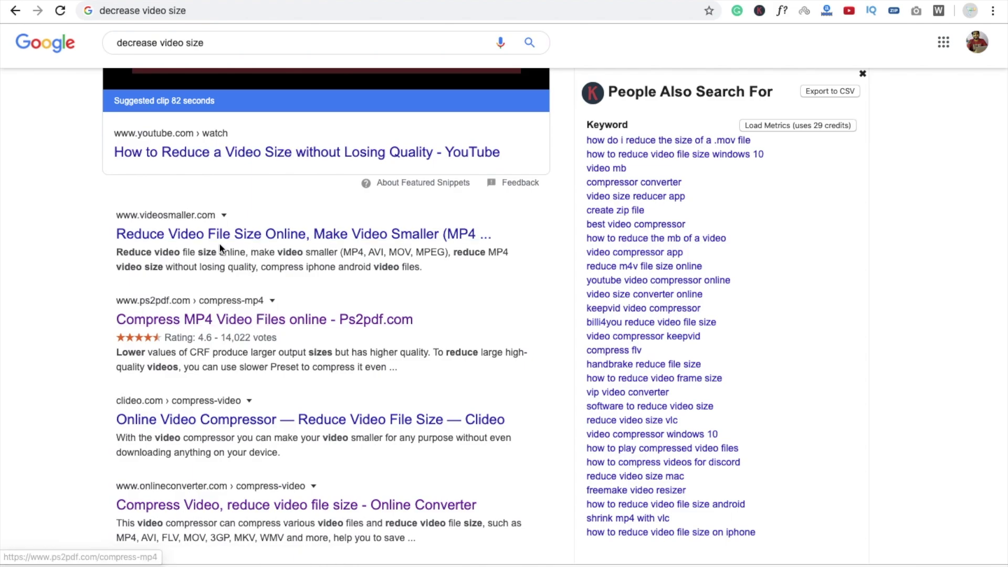
{"action": "left_click", "coordinate": [324, 509]}
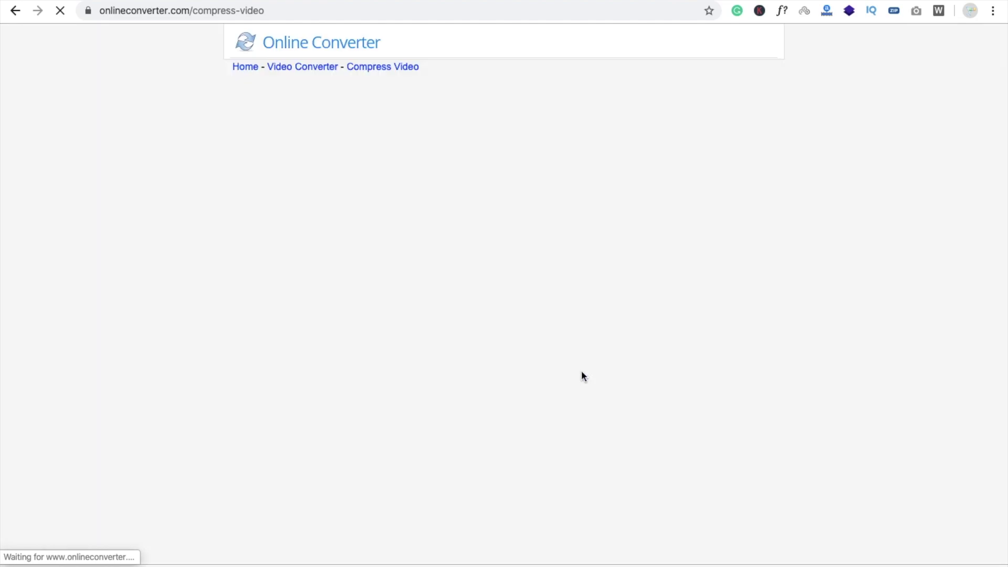
- Compress Pexels Videos 2772930.mp4 to a 5 MB target size with No Sound audio
{"action": "scroll", "coordinate": [582, 370], "scroll_direction": "down", "scroll_amount": 3}
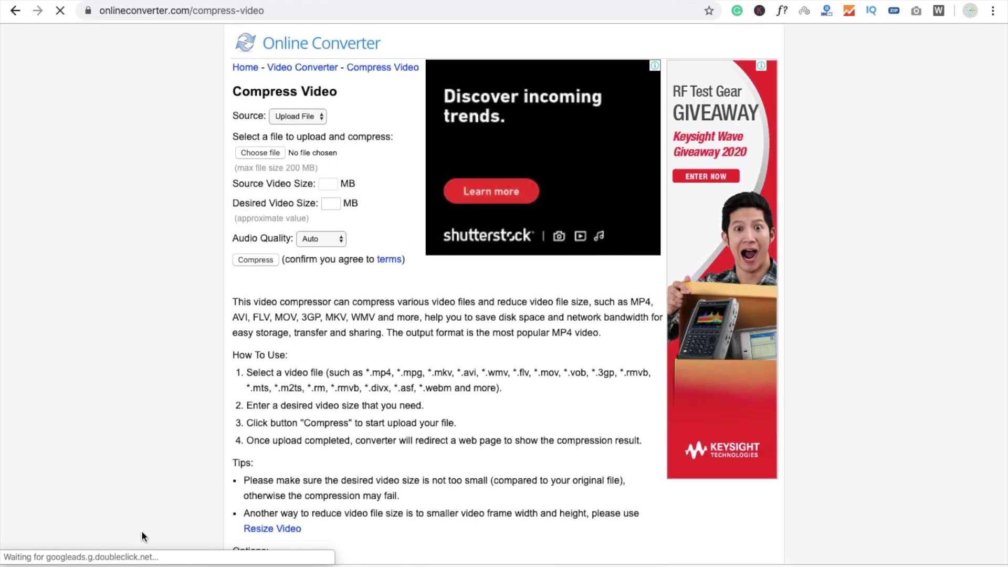
{"action": "left_click_drag", "start_coordinate": [161, 410], "coordinate": [256, 152]}
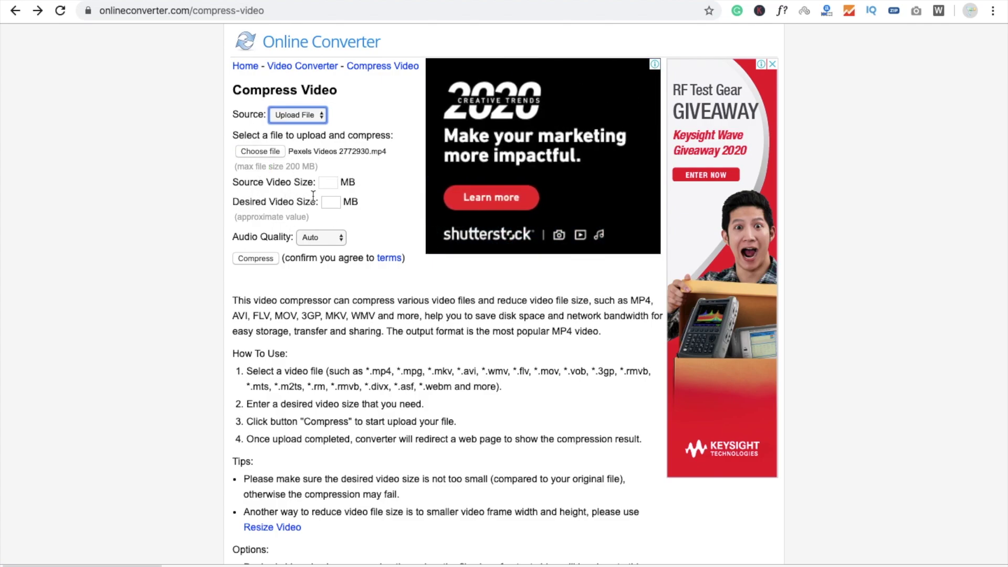
{"action": "type", "text": "5"}
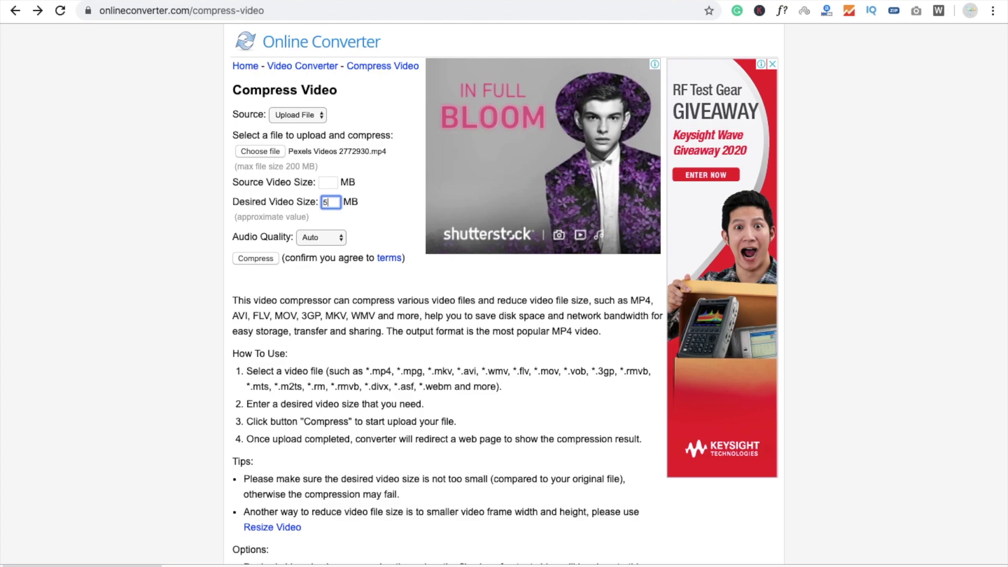
{"action": "left_click", "coordinate": [310, 238]}
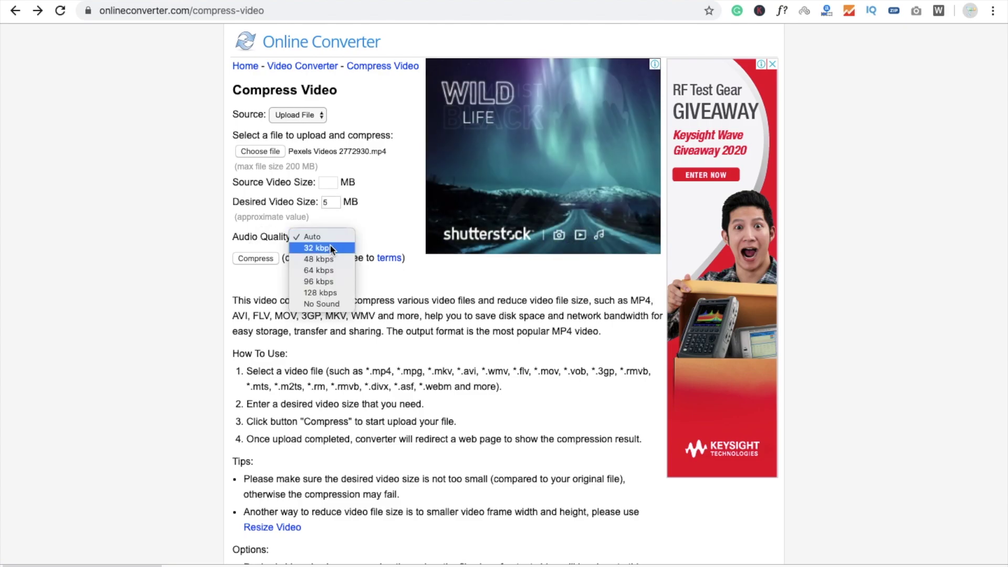
{"action": "left_click", "coordinate": [312, 304]}
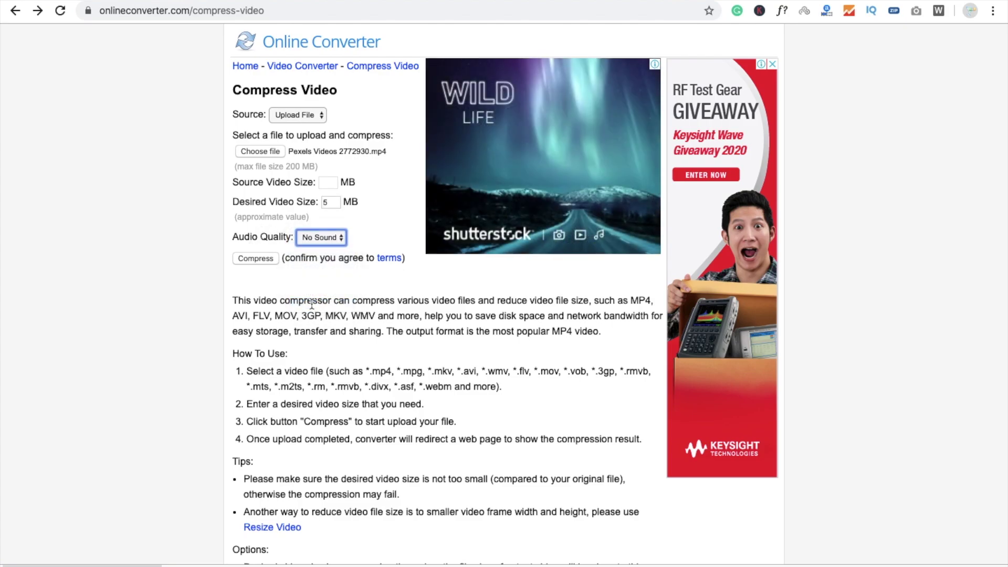
{"action": "left_click", "coordinate": [256, 259]}
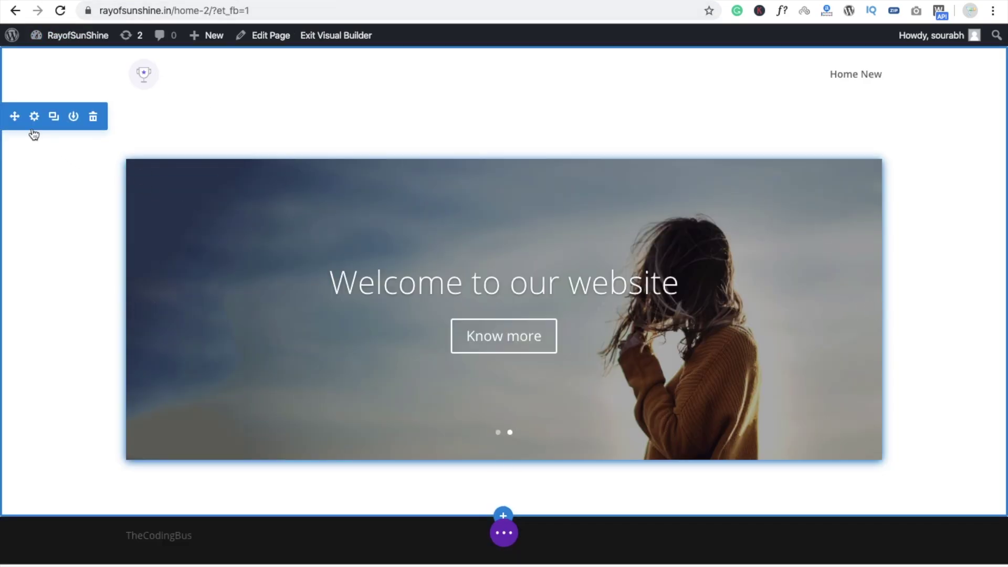
- In the slider section's Background settings, switch to the video background option
{"action": "left_click", "coordinate": [34, 117]}
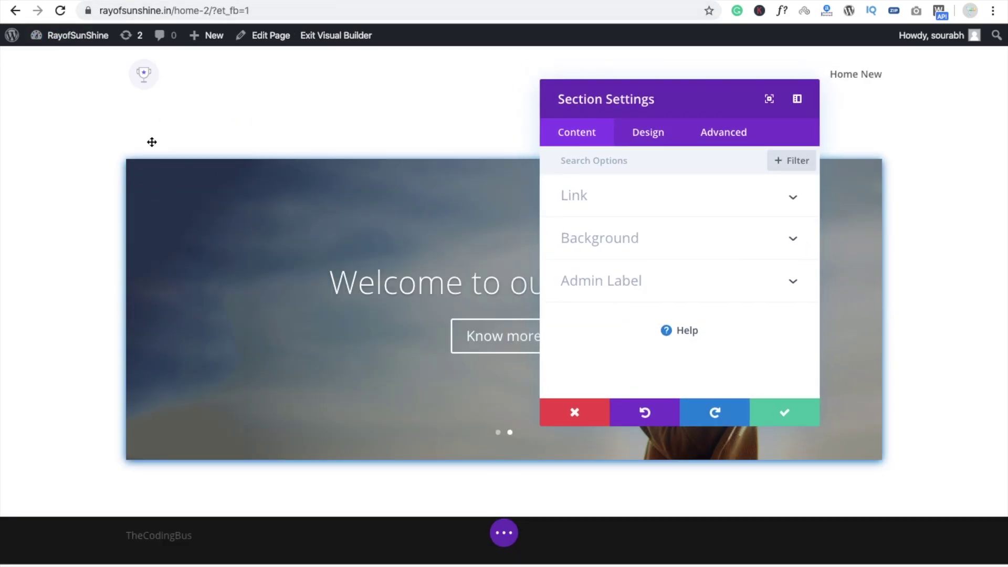
{"action": "left_click", "coordinate": [637, 254]}
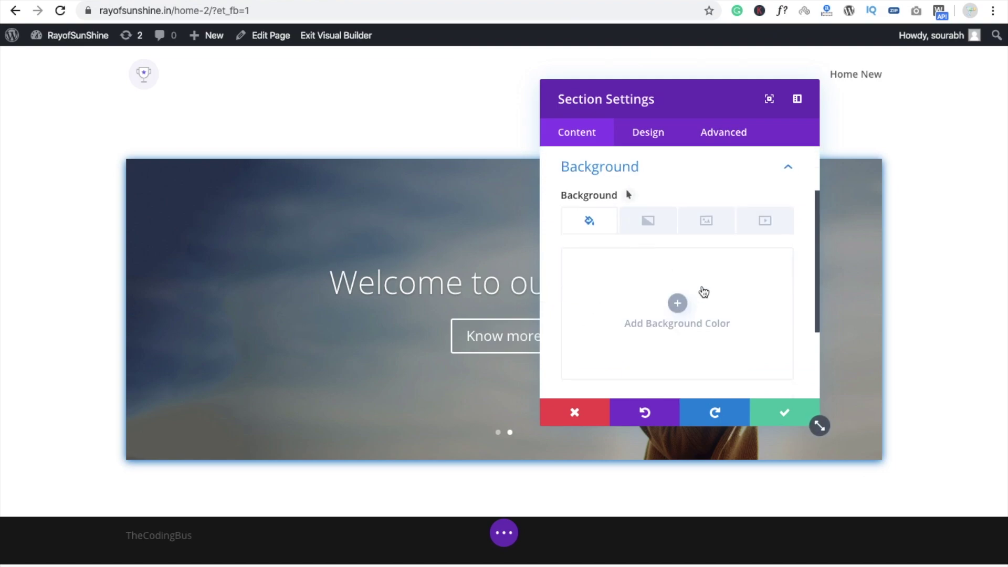
{"action": "left_click", "coordinate": [678, 304]}
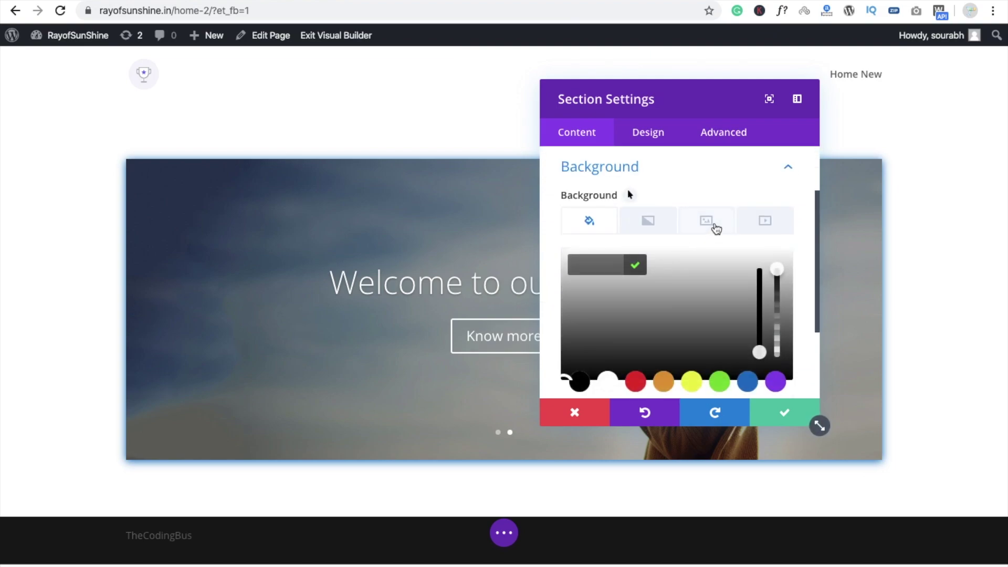
{"action": "left_click", "coordinate": [716, 226]}
{"action": "left_click", "coordinate": [776, 228]}
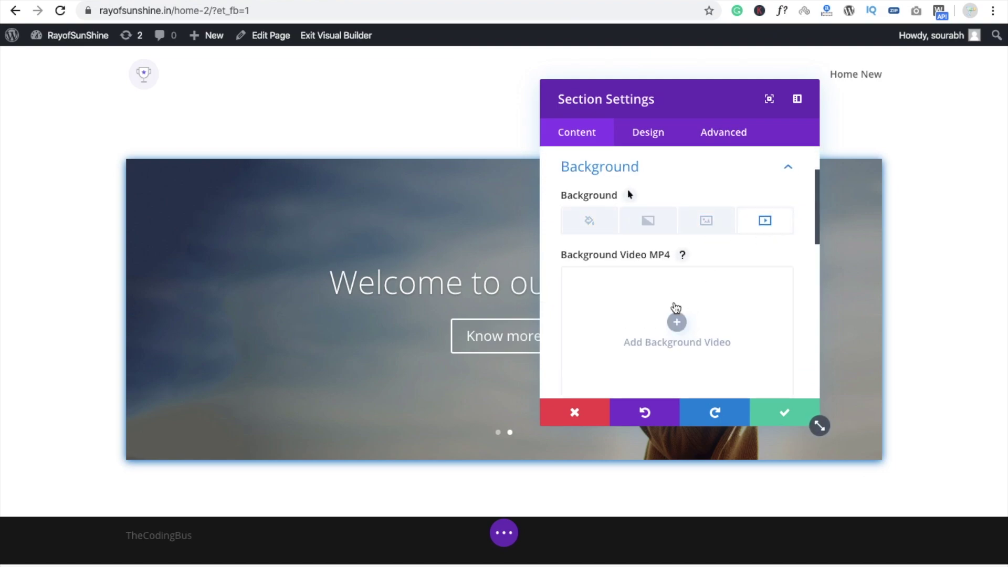
{"action": "left_click", "coordinate": [678, 322]}
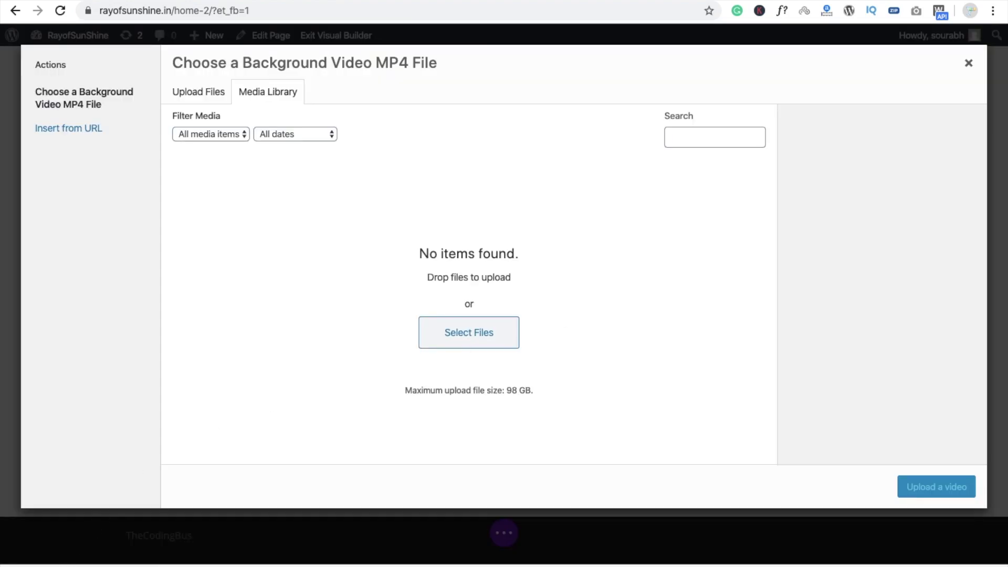
- Upload the compressed aerial beach MP4, insert it as the section background video, and save
{"action": "left_click_drag", "start_coordinate": [106, 492], "coordinate": [271, 291]}
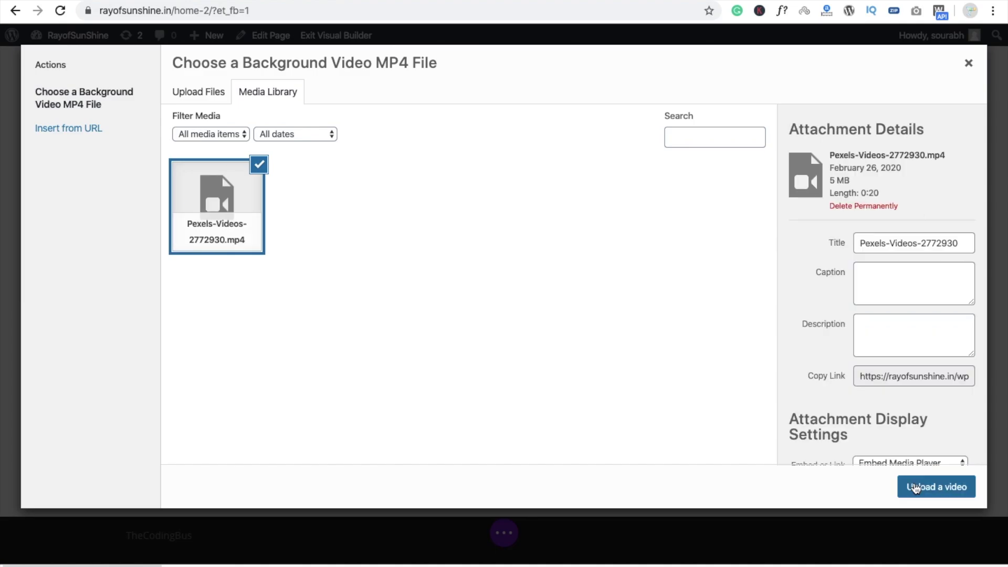
{"action": "left_click", "coordinate": [936, 487]}
{"action": "mouse_move", "coordinate": [707, 345]}
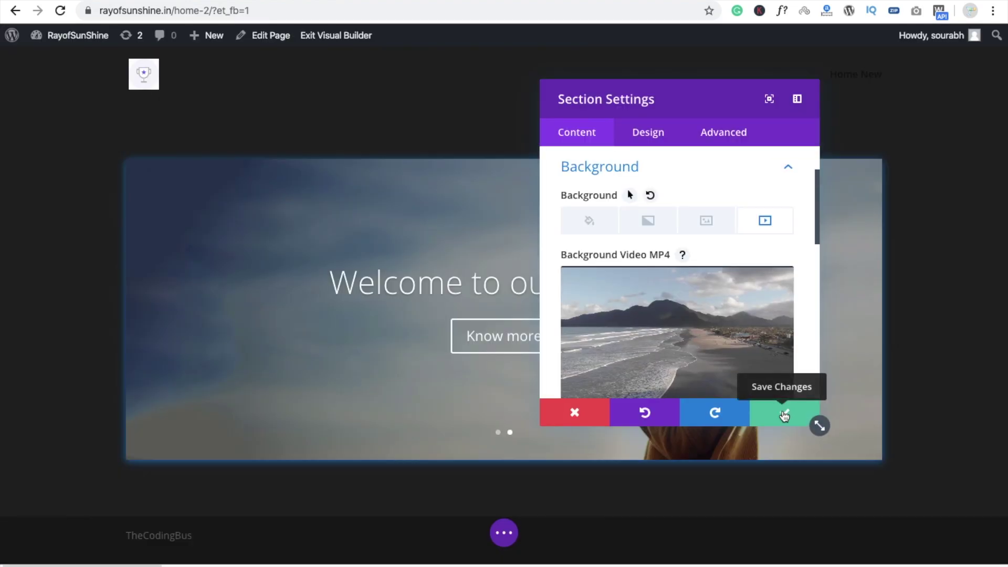
{"action": "left_click", "coordinate": [784, 416]}
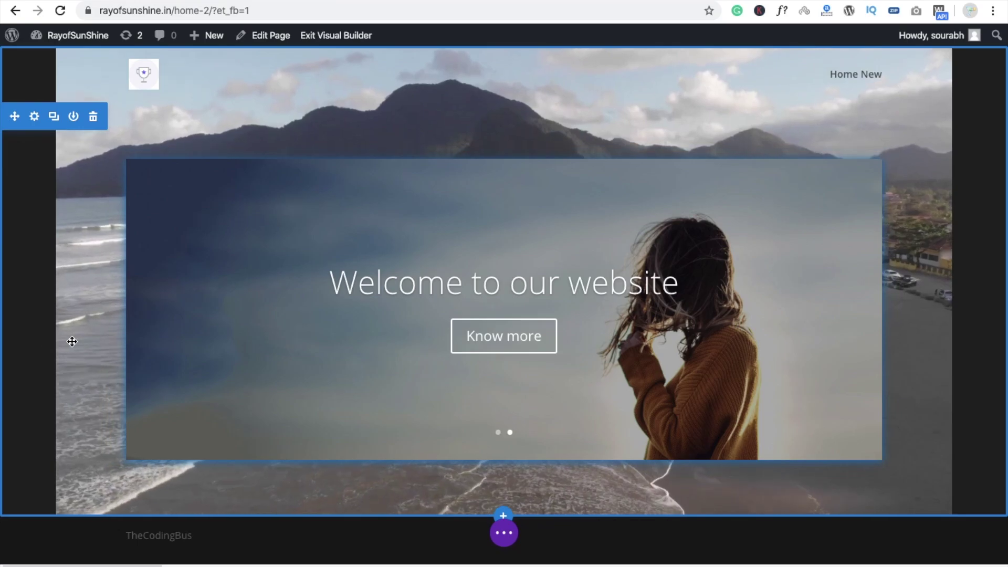
{"action": "left_click", "coordinate": [34, 121]}
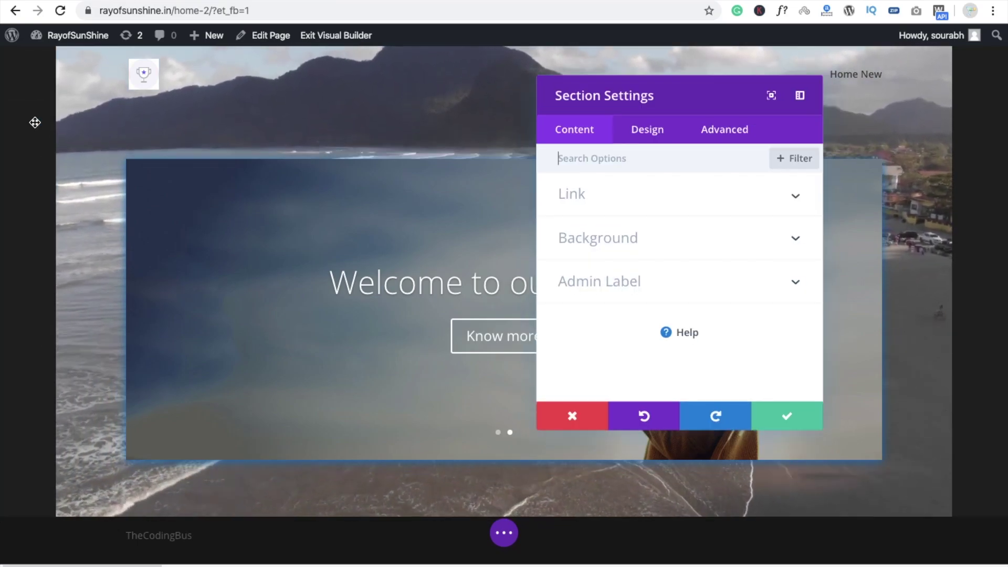
- Set the section's Sizing width to 100% and save the change
{"action": "left_click", "coordinate": [651, 132]}
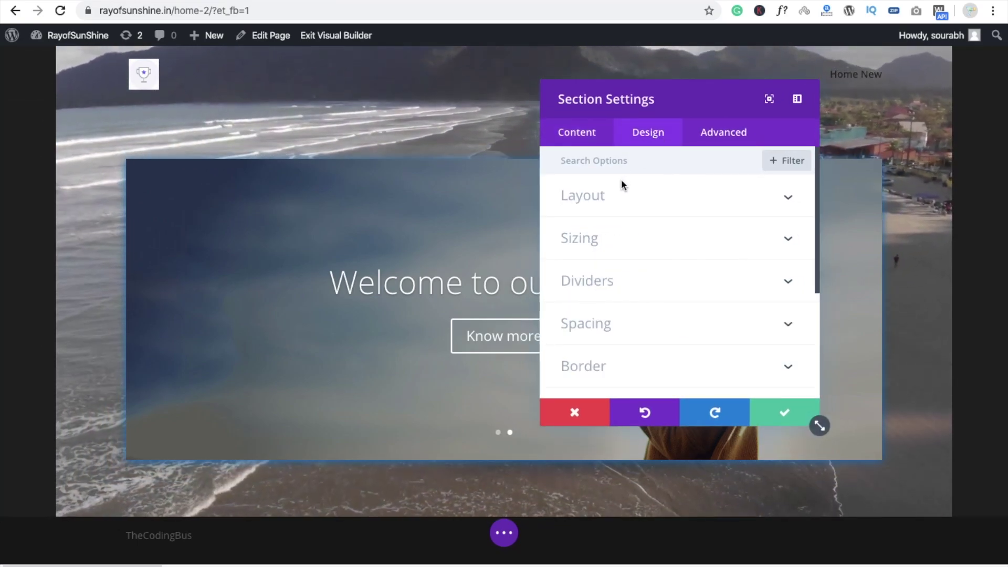
{"action": "left_click", "coordinate": [621, 194]}
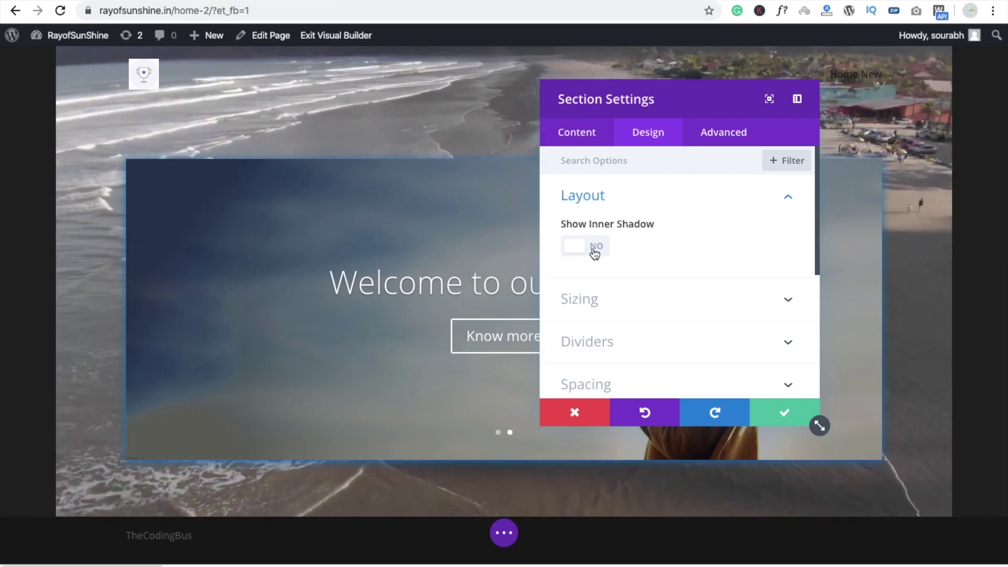
{"action": "left_click", "coordinate": [594, 251]}
{"action": "left_click", "coordinate": [593, 247]}
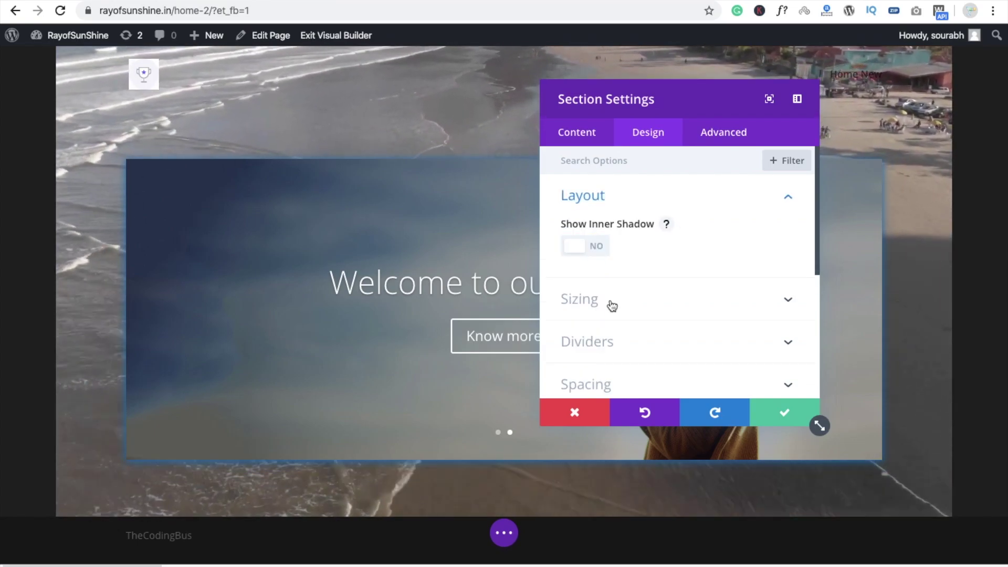
{"action": "left_click", "coordinate": [612, 307]}
{"action": "mouse_move", "coordinate": [704, 218]}
{"action": "left_mouse_down"}
{"action": "mouse_move", "coordinate": [679, 225]}
{"action": "mouse_move", "coordinate": [706, 220]}
{"action": "left_mouse_up"}
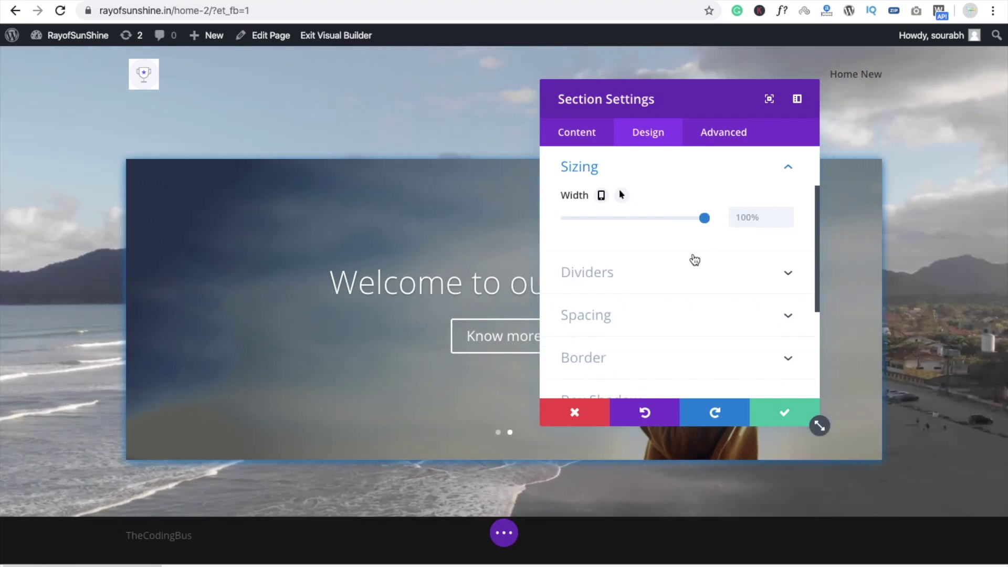
{"action": "left_click", "coordinate": [785, 412]}
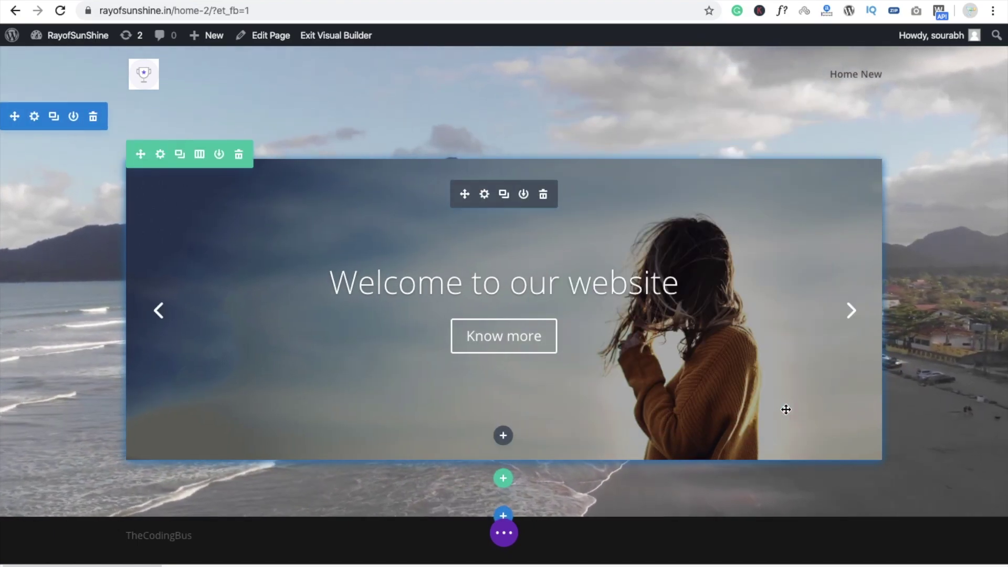
- Exit the Visual Builder and view the live Home page with the full-width video slider
{"action": "left_click", "coordinate": [336, 35]}
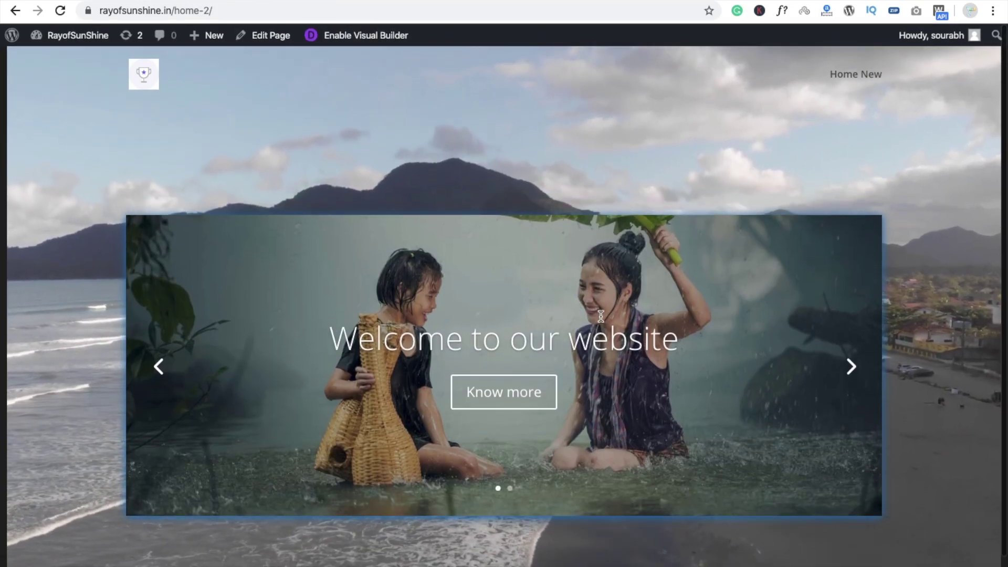
{"action": "scroll", "coordinate": [578, 288], "scroll_direction": "down", "scroll_amount": 1}
{"action": "scroll", "coordinate": [504, 210], "scroll_direction": "up", "scroll_amount": 1}
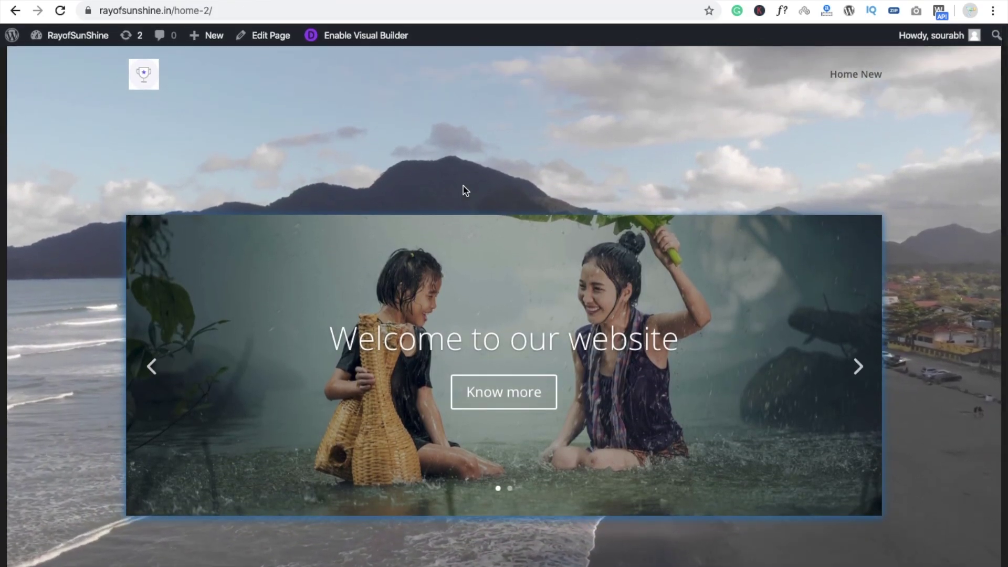